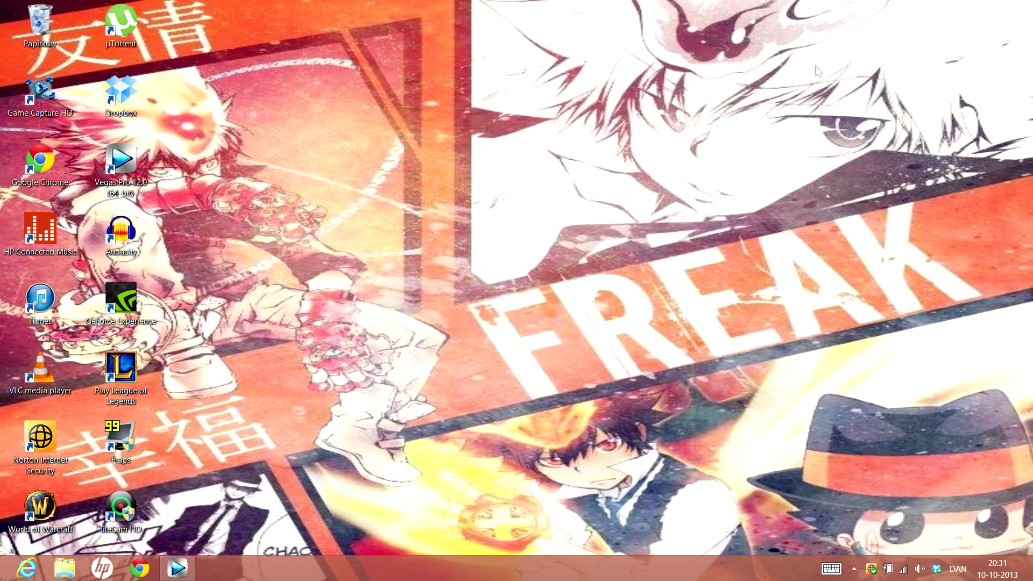
# Pause and resume the screen recorder from the system tray, then restore the Vegas Pro window
pyautogui.click(854, 569)
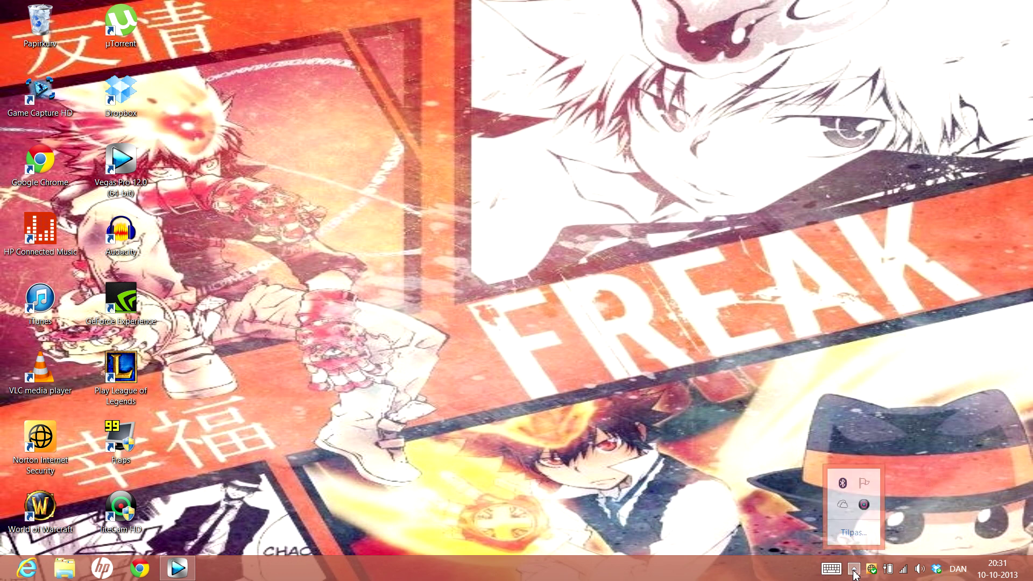
pyautogui.rightClick(868, 510)
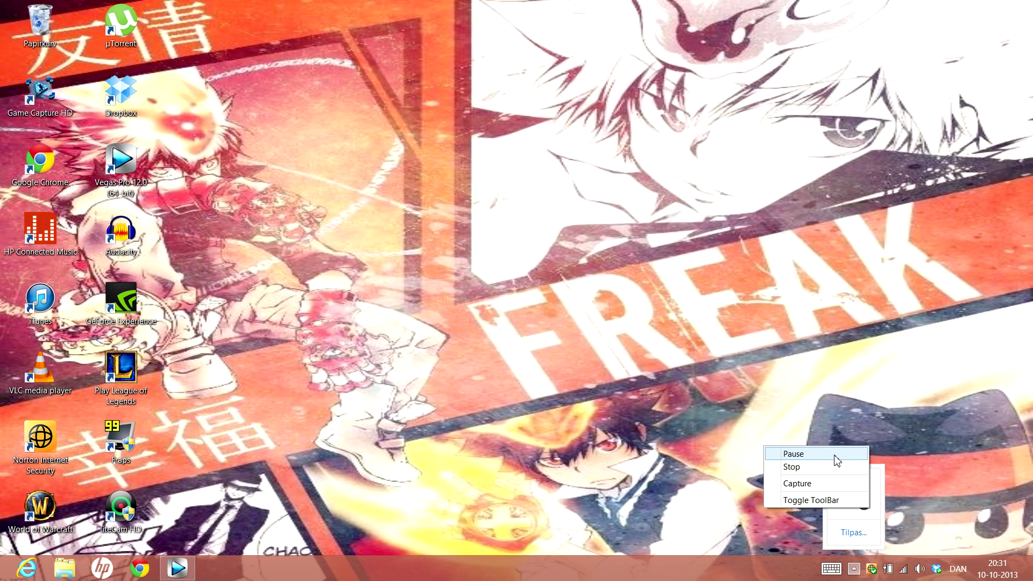
pyautogui.click(836, 455)
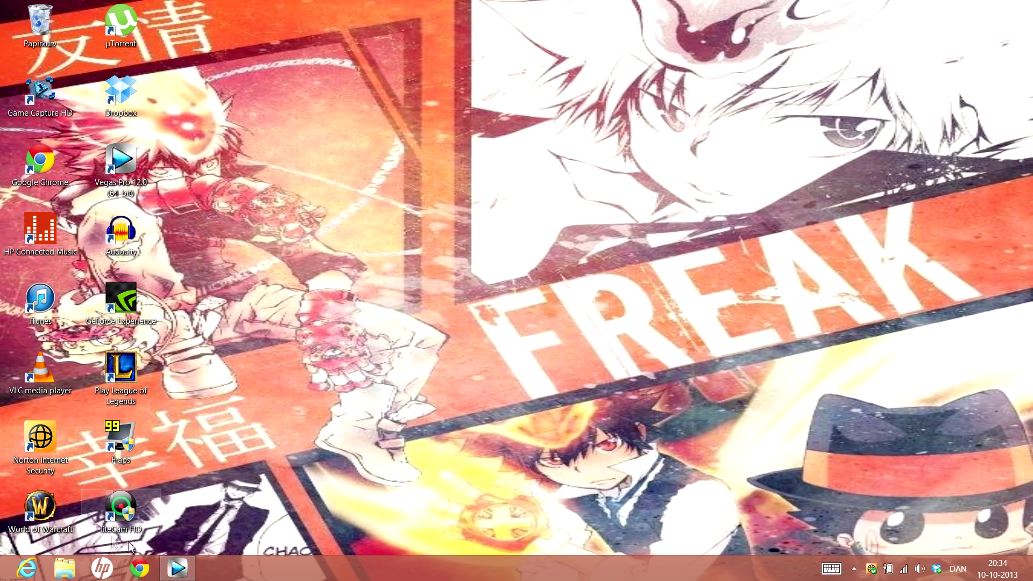
pyautogui.click(187, 571)
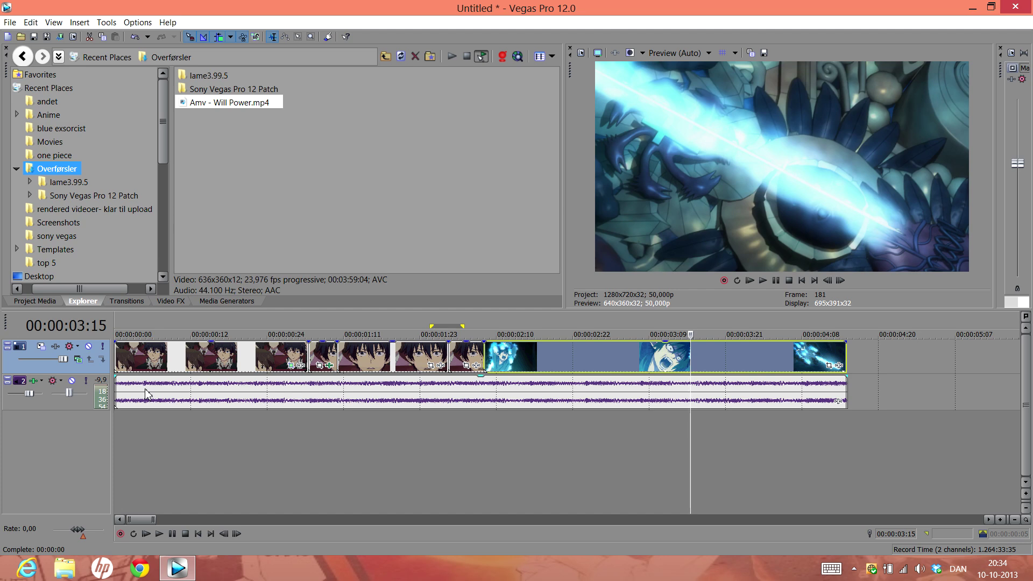
# Lower the soundtrack volume to about -43 dB and play back to check it
pyautogui.click(119, 330)
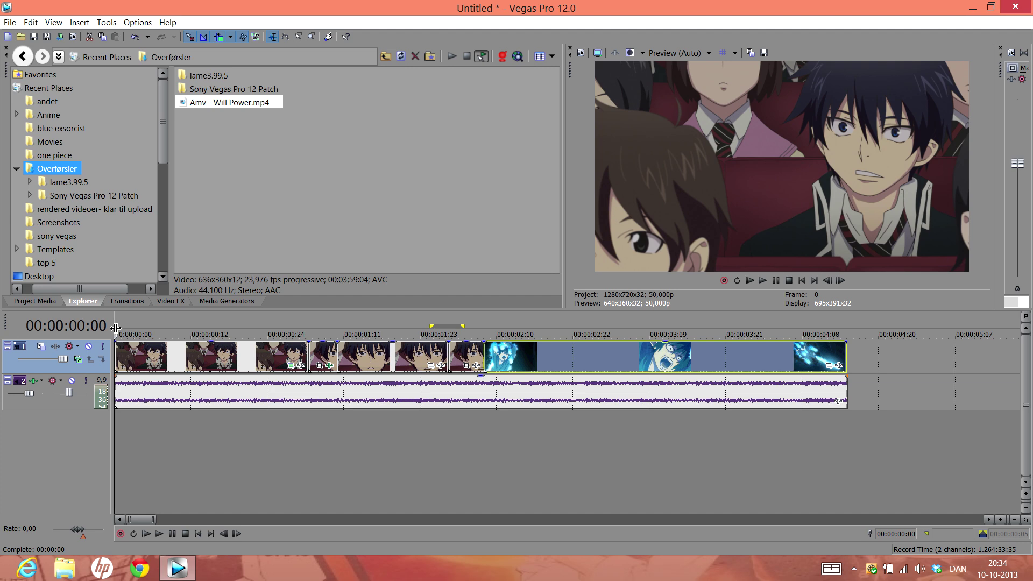
pyautogui.press('space')
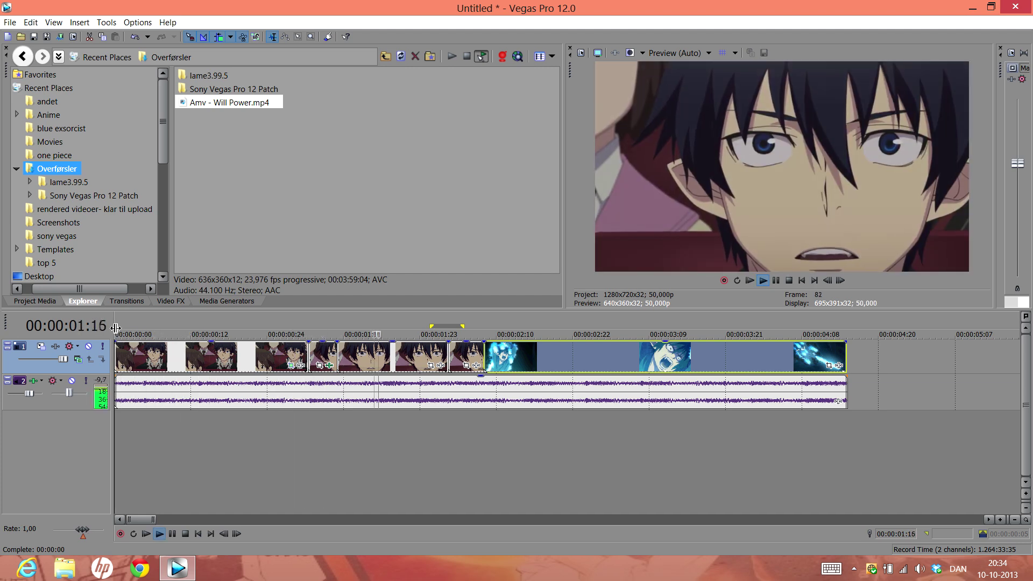
pyautogui.press('space')
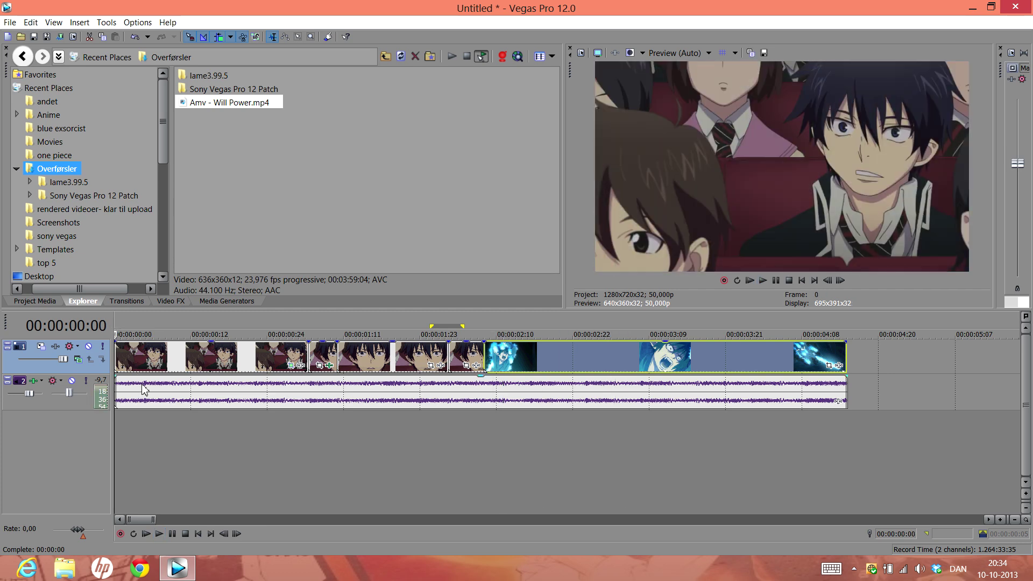
pyautogui.click(251, 357)
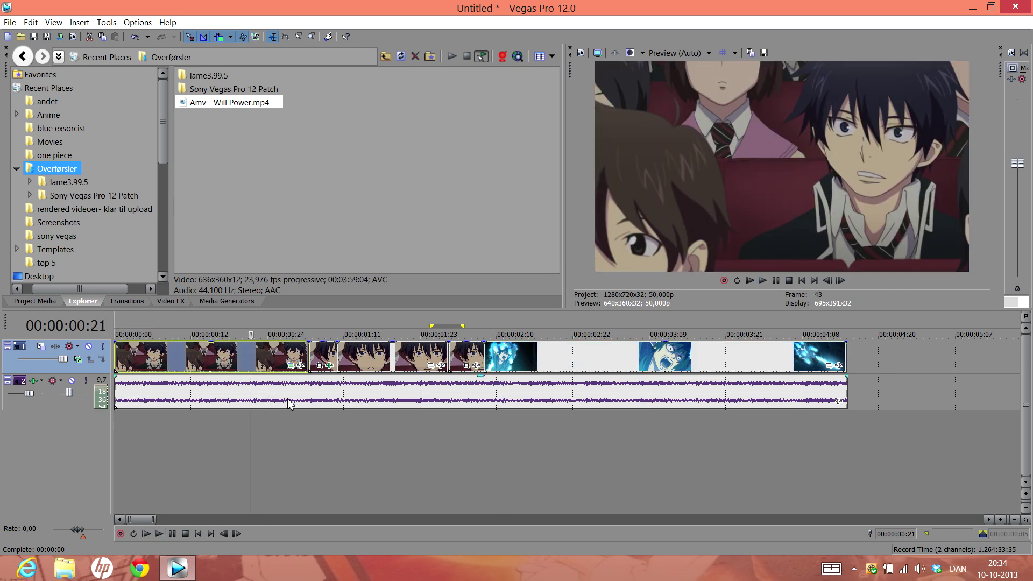
pyautogui.moveTo(29, 393)
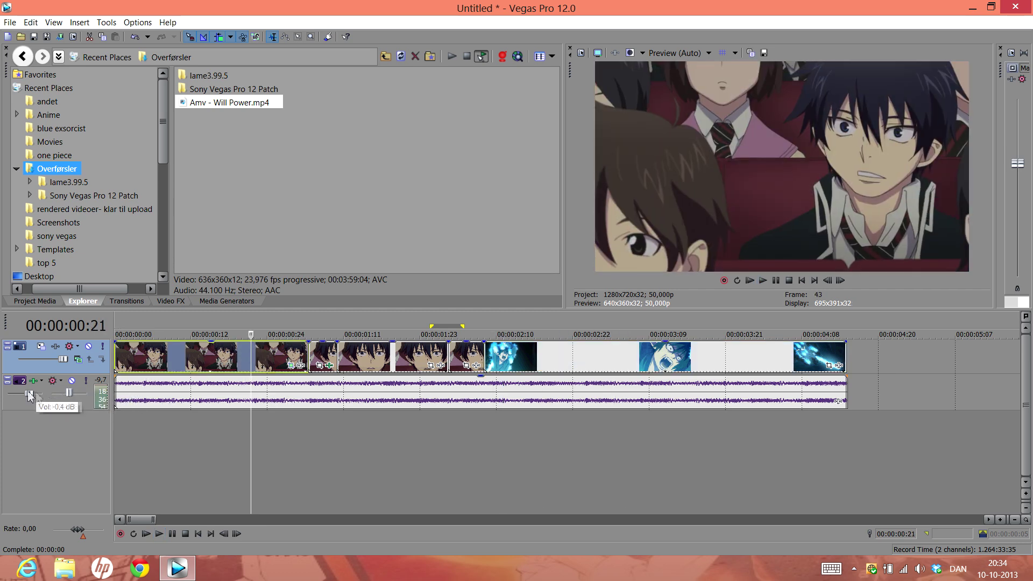
pyautogui.moveTo(27, 395); pyautogui.dragTo(14, 396)
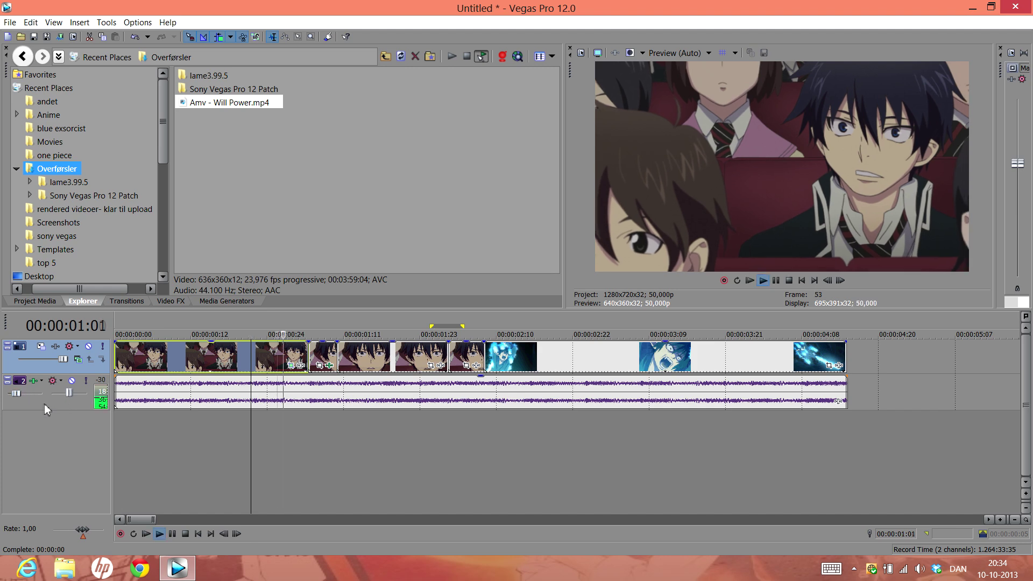
pyautogui.moveTo(16, 395); pyautogui.dragTo(14, 396)
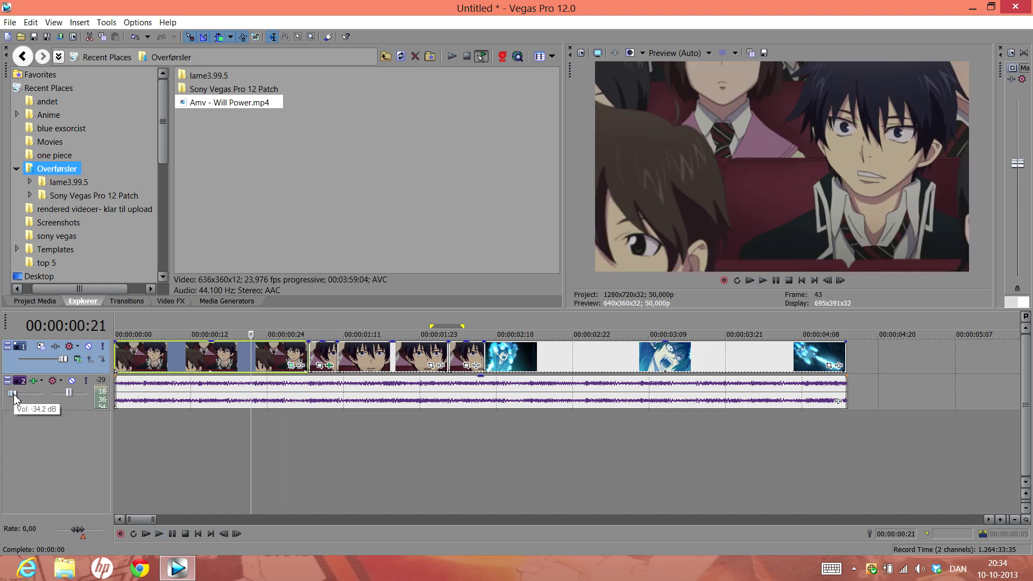
pyautogui.press('space')
pyautogui.press('space')
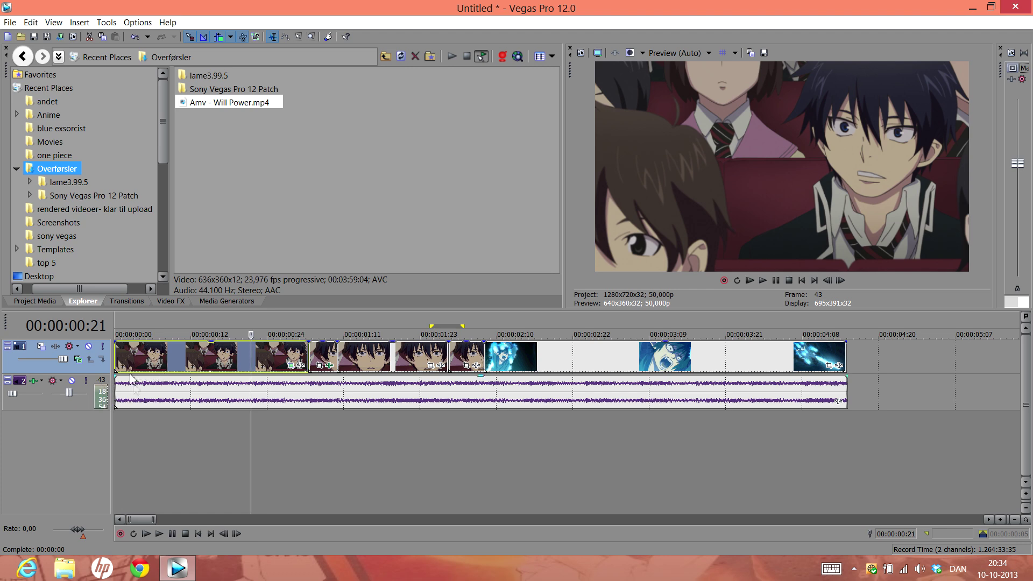
# Step frame by frame to 00:00:02:08 and place the edit point on the first blue-flame frame
pyautogui.click(123, 369)
pyautogui.press('space')
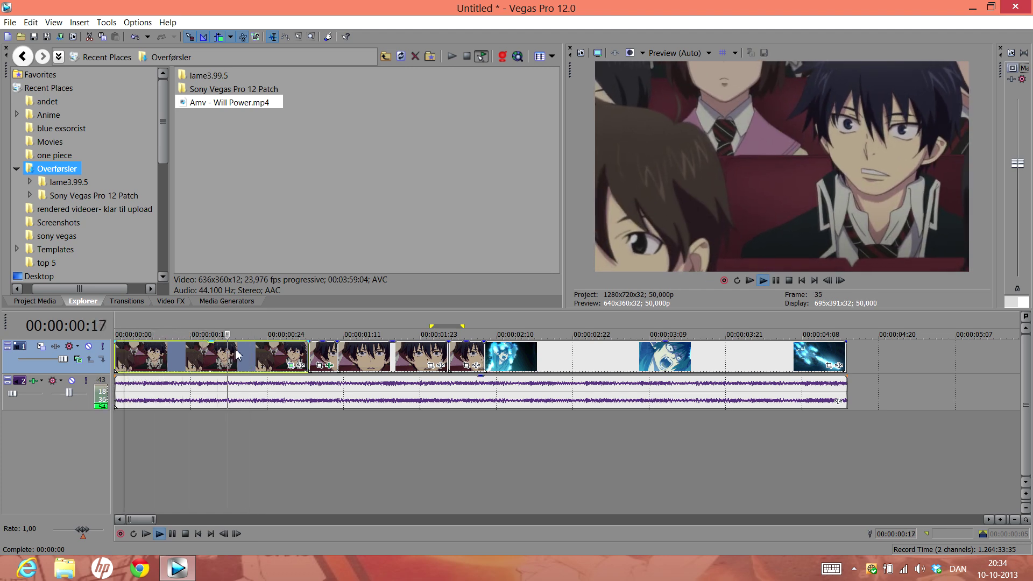
pyautogui.press('space')
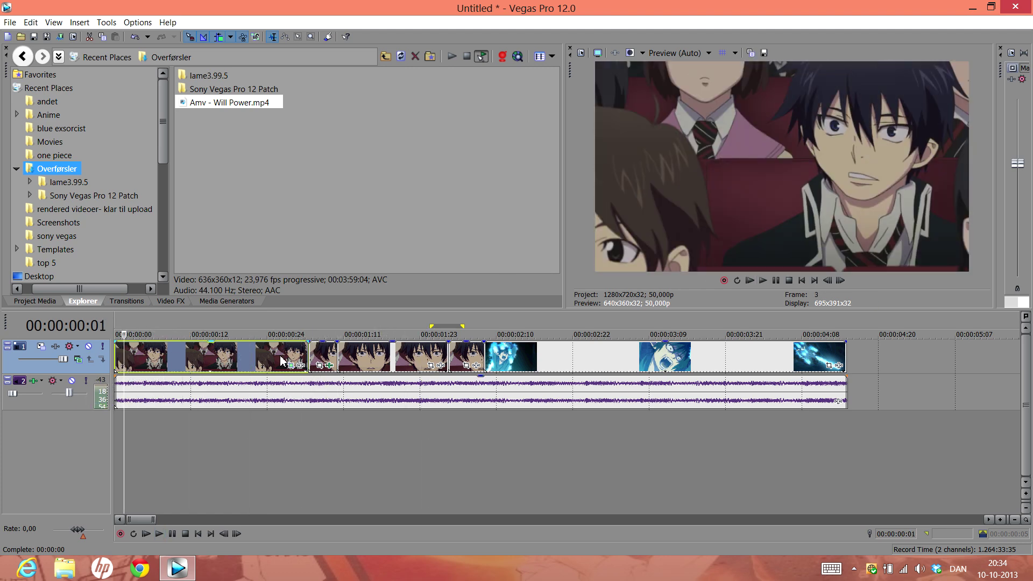
pyautogui.click(282, 360)
pyautogui.press('Right')
pyautogui.press('Right')
pyautogui.press('Right')
pyautogui.press('Right')
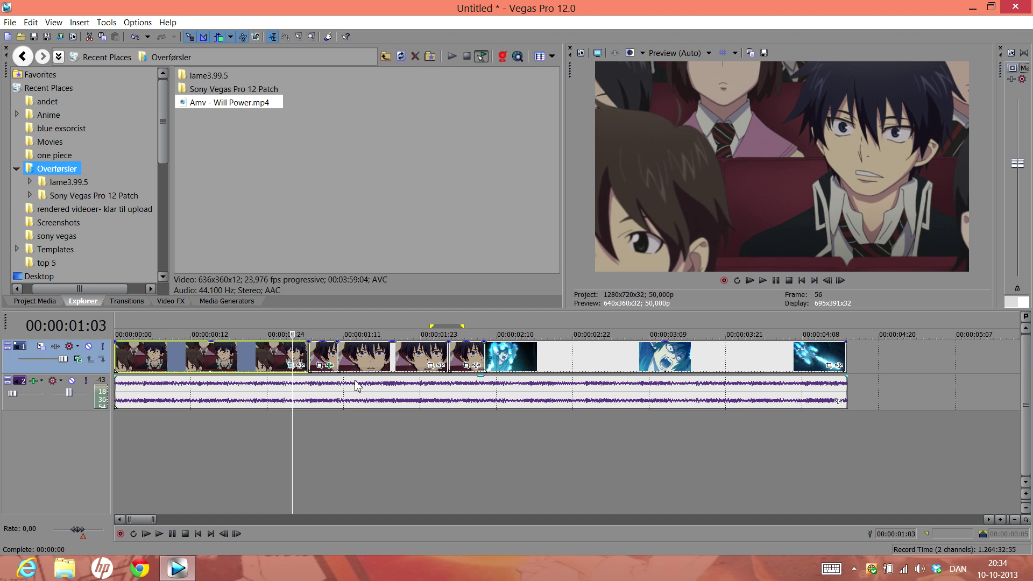
pyautogui.press('Right')
pyautogui.press('Right')
pyautogui.press('Right')
pyautogui.press('Right')
pyautogui.press('Right')
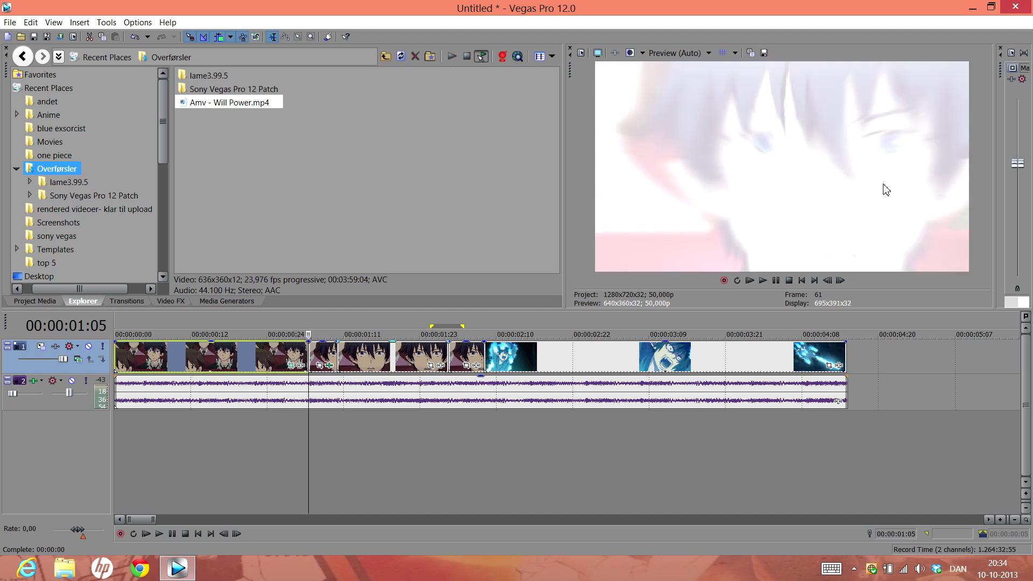
pyautogui.press('Right')
pyautogui.press('Right')
pyautogui.press('Right')
pyautogui.press('Right')
pyautogui.press('Right')
pyautogui.press('Right')
pyautogui.press('Right')
pyautogui.press('Right')
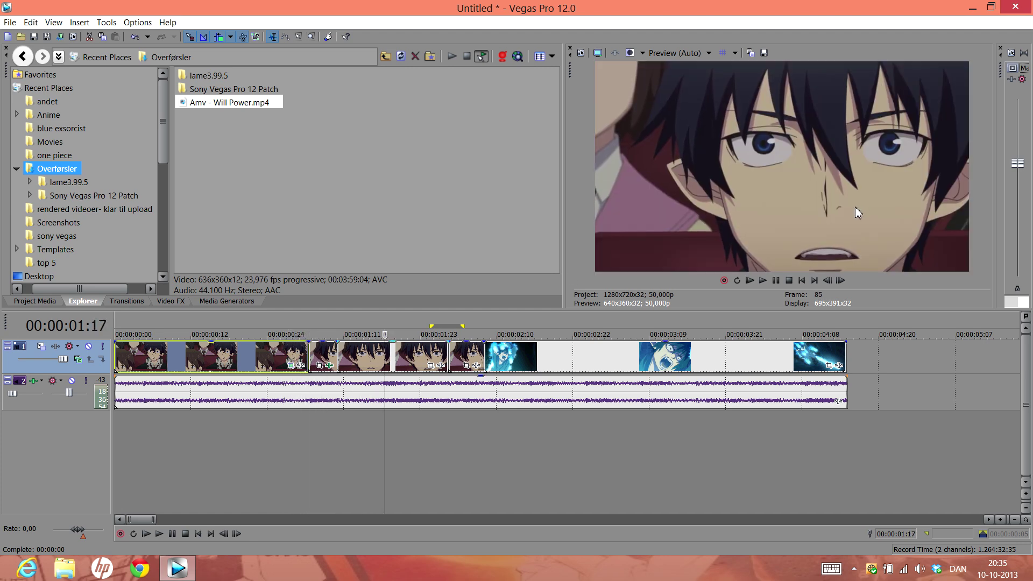
pyautogui.press('Right')
pyautogui.press('Right')
pyautogui.press('Right')
pyautogui.press('Right')
pyautogui.press('Right')
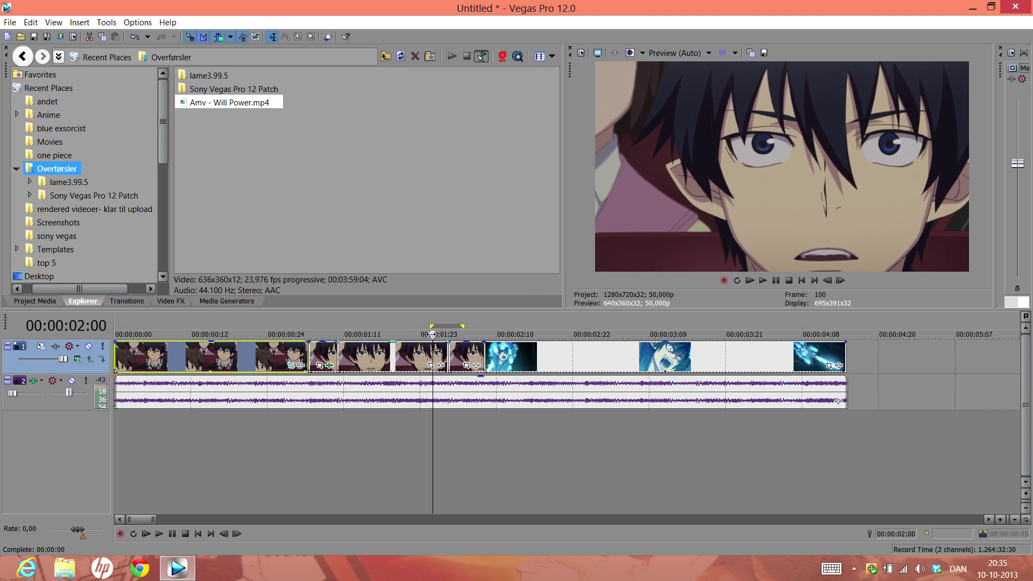
pyautogui.press('Right')
pyautogui.press('Right')
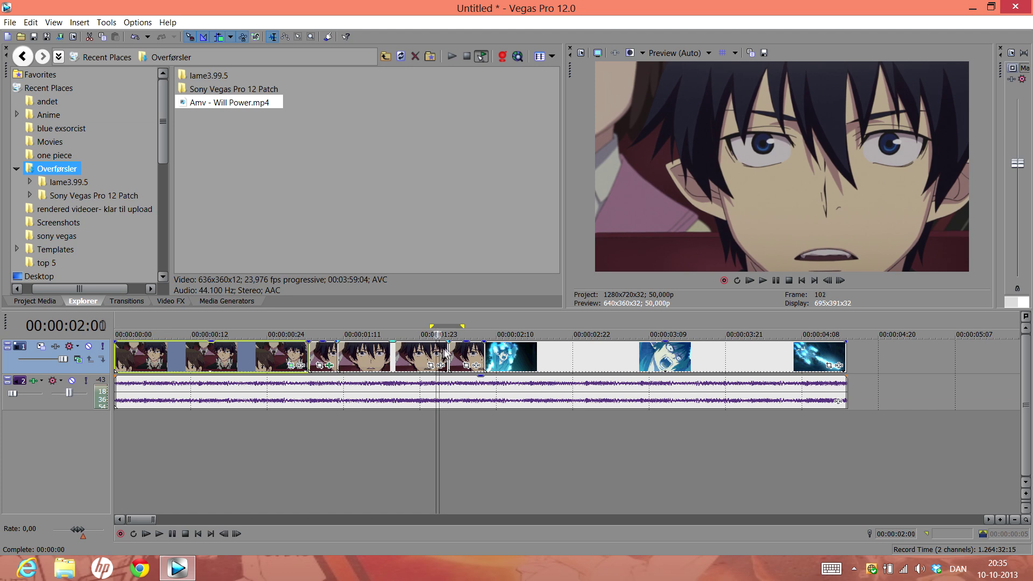
pyautogui.press('Right')
pyautogui.press('Right')
pyautogui.press('Right')
pyautogui.press('Right')
pyautogui.press('Right')
pyautogui.press('Right')
pyautogui.press('Right')
pyautogui.press('Right')
pyautogui.press('Right')
pyautogui.press('Right')
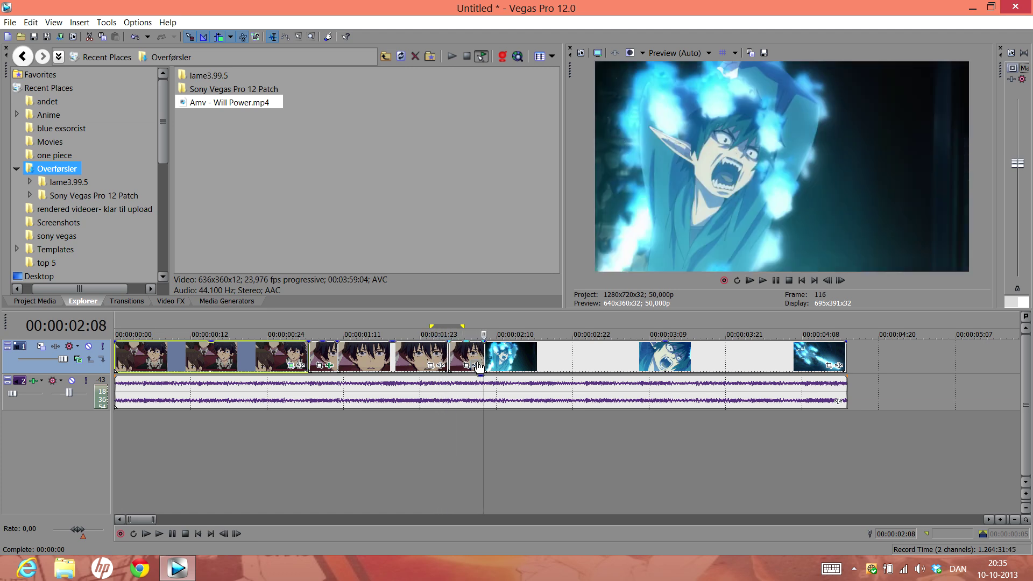
pyautogui.press('Left')
pyautogui.press('Up')
pyautogui.press('Up')
pyautogui.press('Up')
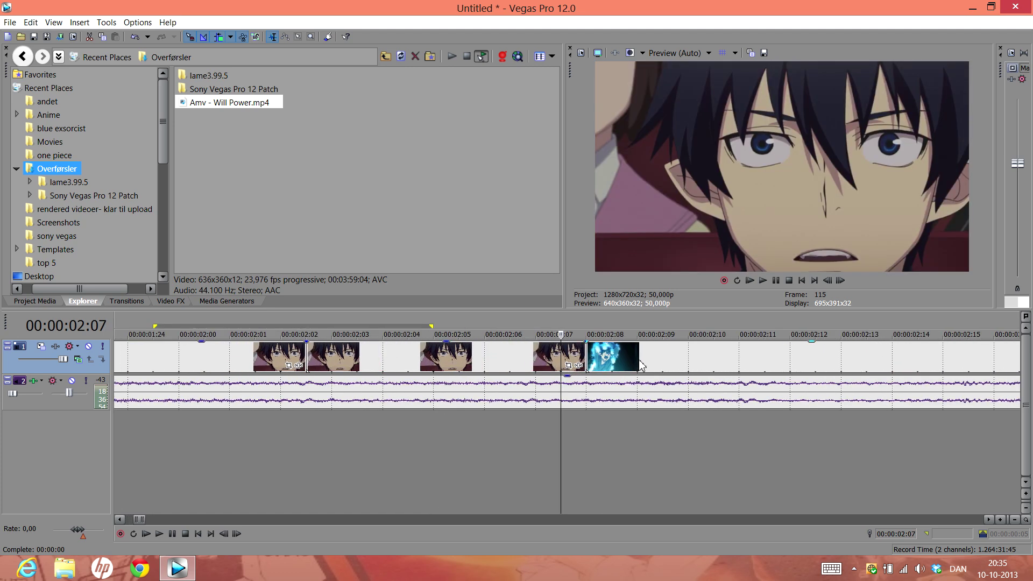
pyautogui.press('Right')
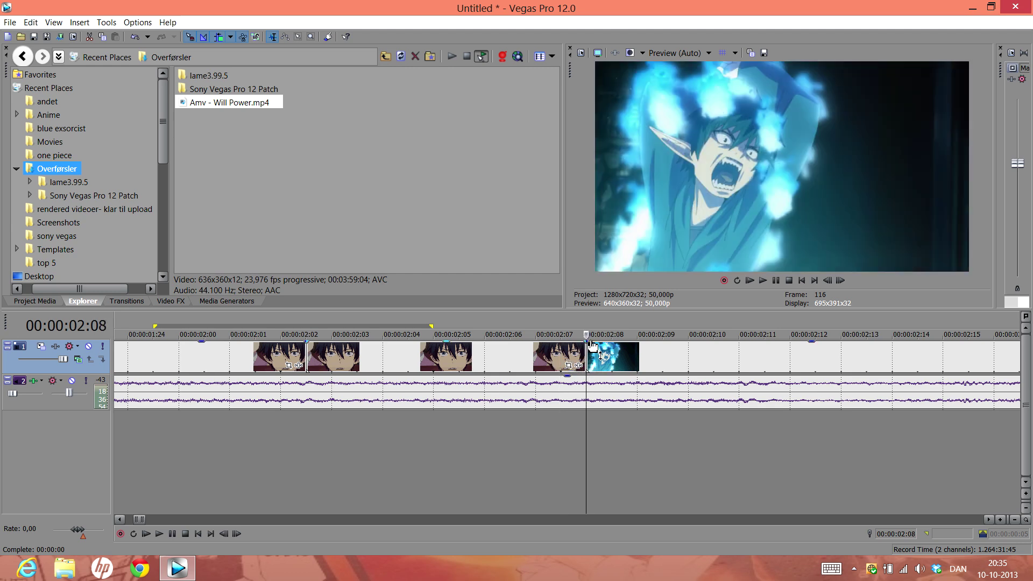
pyautogui.press('Left')
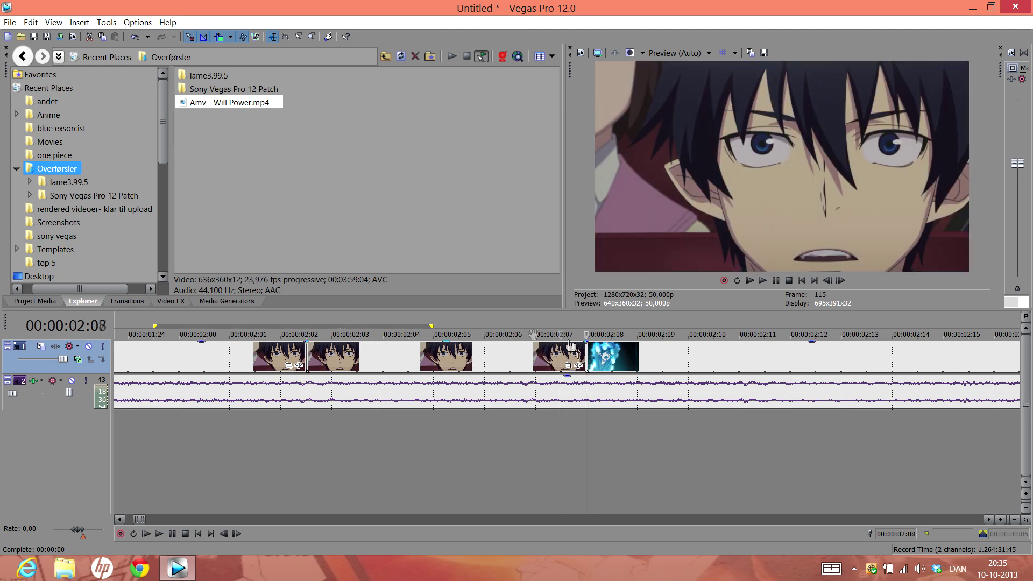
pyautogui.click(612, 379)
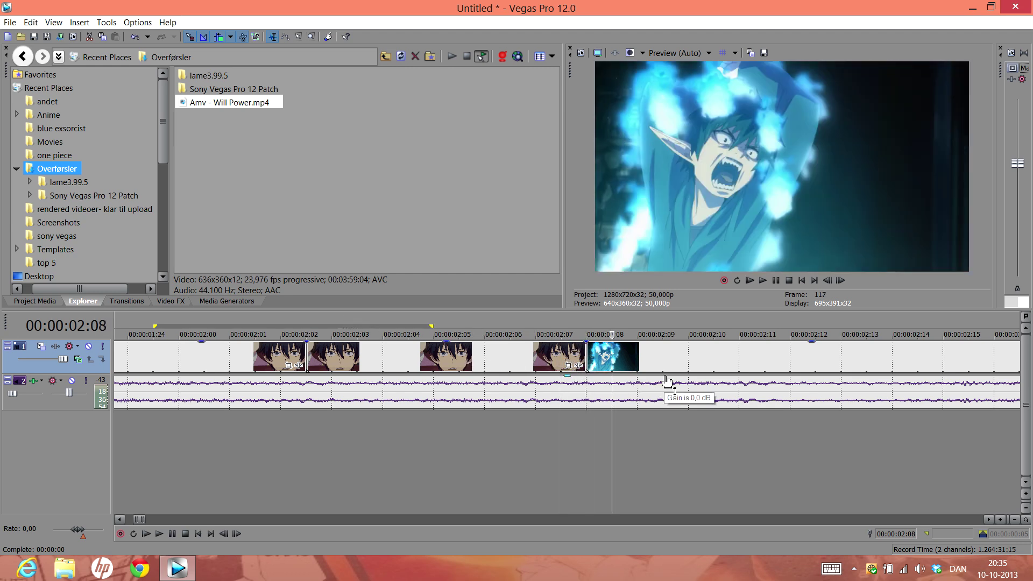
pyautogui.scroll(-2, 603, 370)
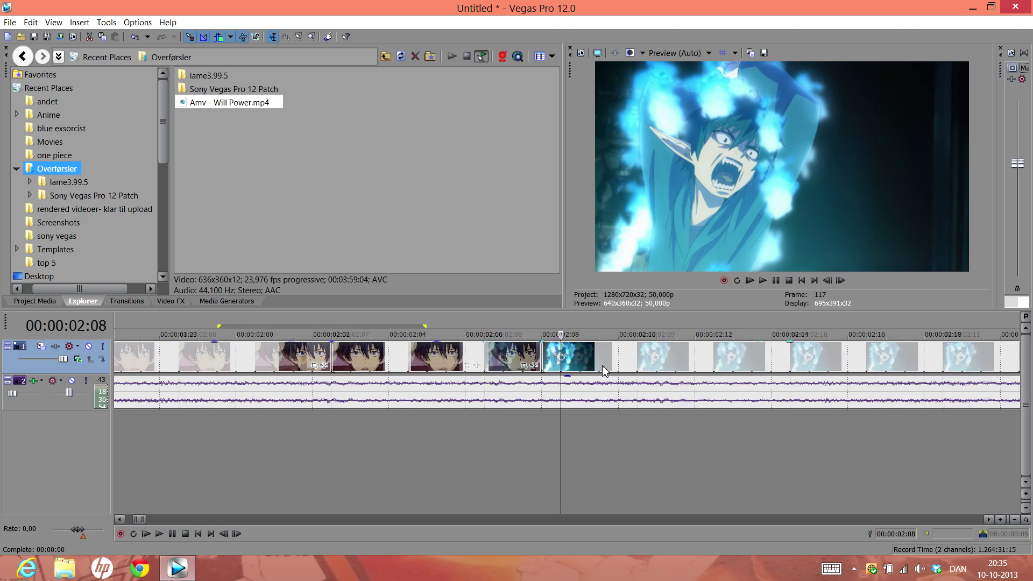
pyautogui.scroll(-2, 603, 370)
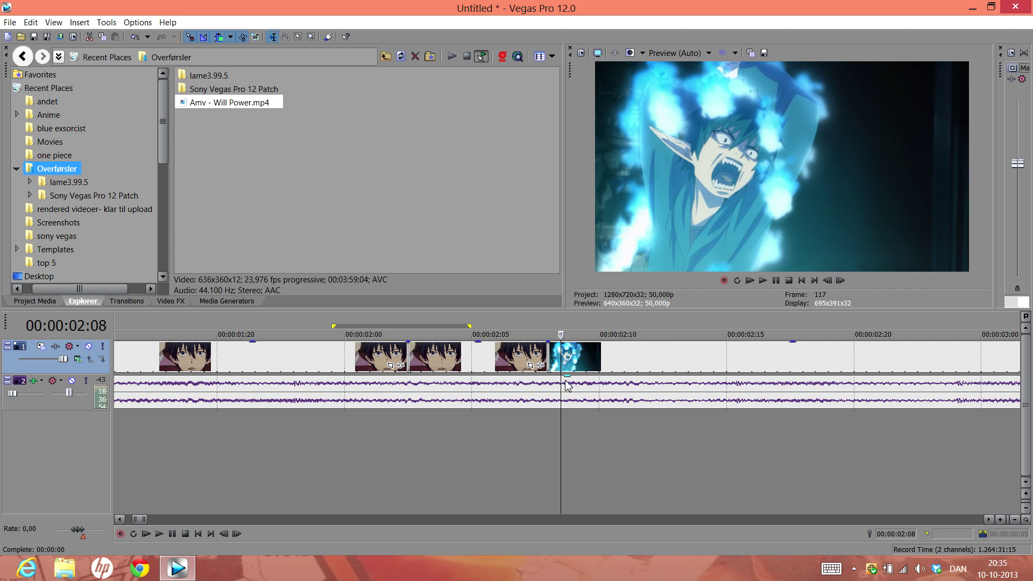
# Add a new empty video track below the clips track
pyautogui.hotkey('ctrl', 'shift', 'q')
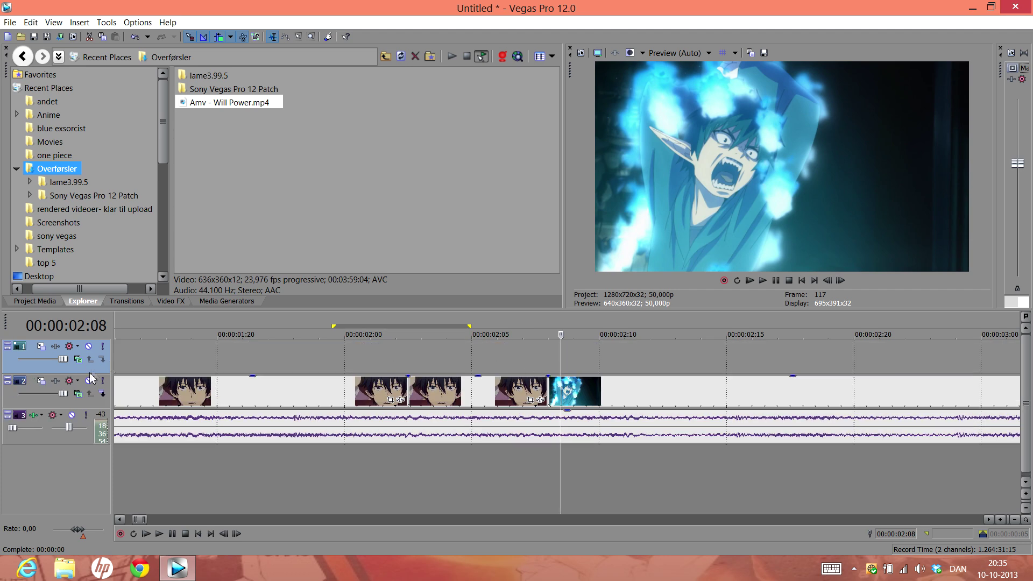
pyautogui.moveTo(57, 372); pyautogui.dragTo(56, 396)
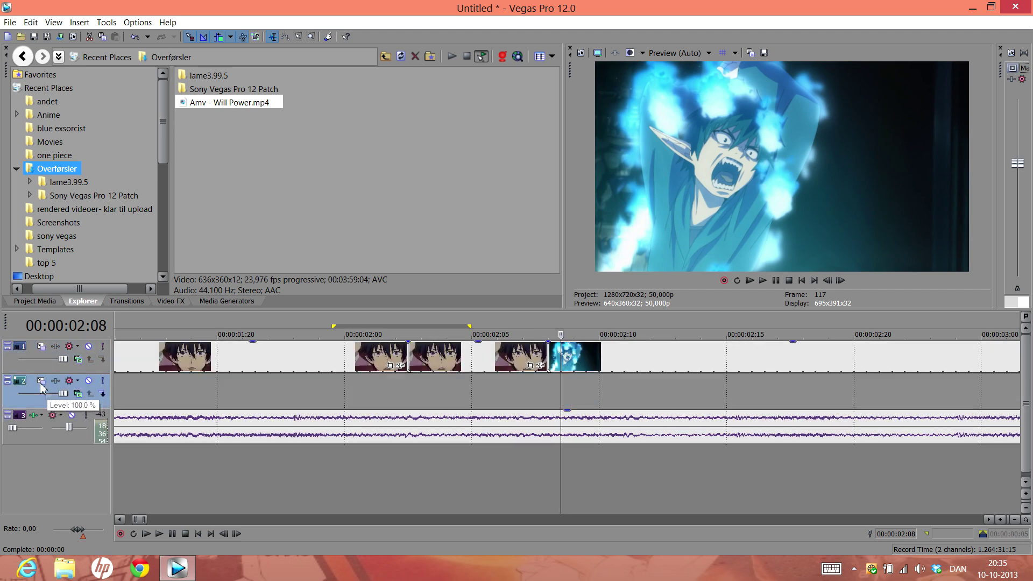
pyautogui.click(602, 364)
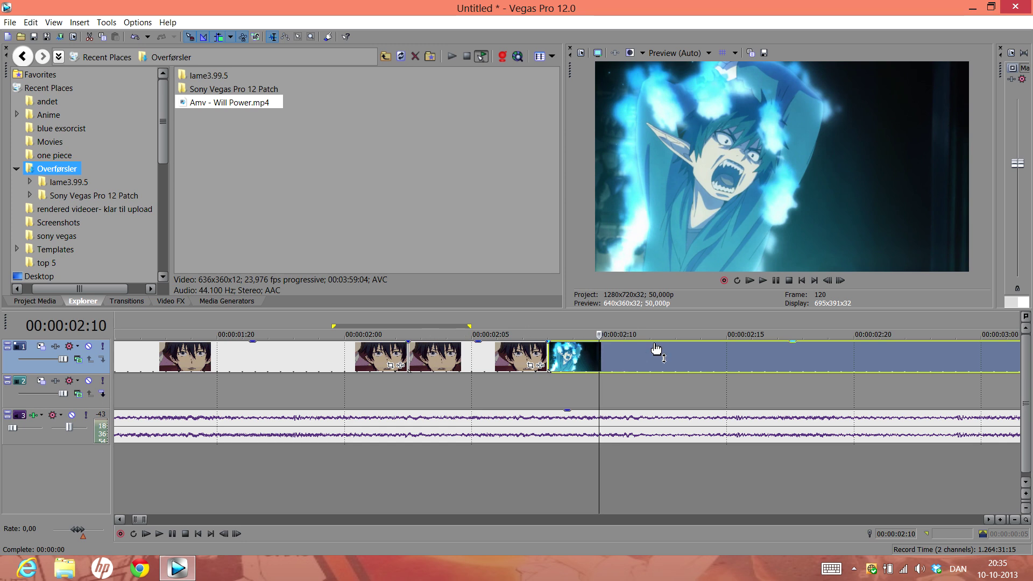
# Move the blue-flame clip onto the lower track, aligned with the eye close-up's start
pyautogui.moveTo(656, 349)
pyautogui.mouseDown()
pyautogui.moveTo(509, 414)
pyautogui.moveTo(412, 389)
pyautogui.mouseUp()
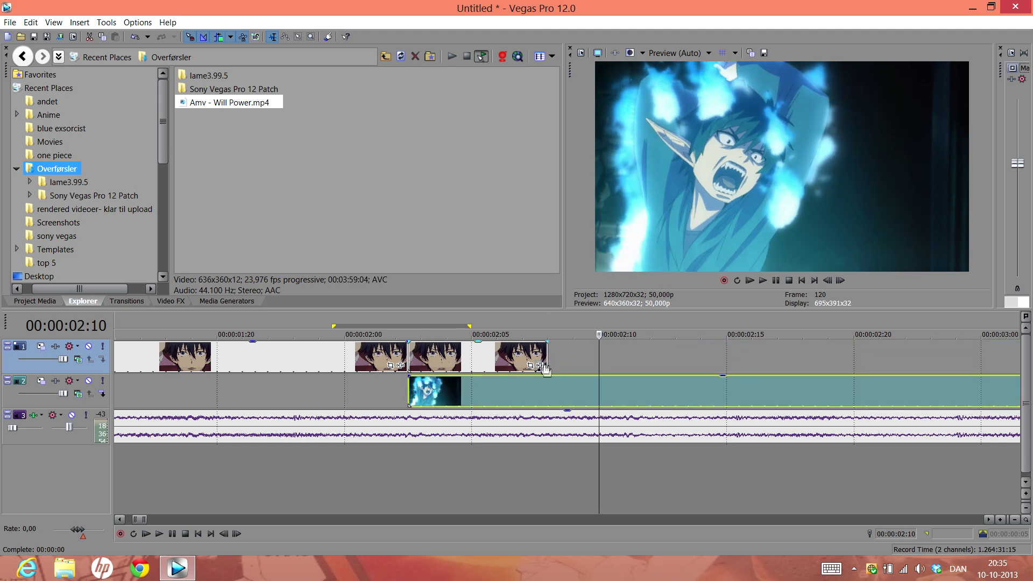
pyautogui.click(421, 369)
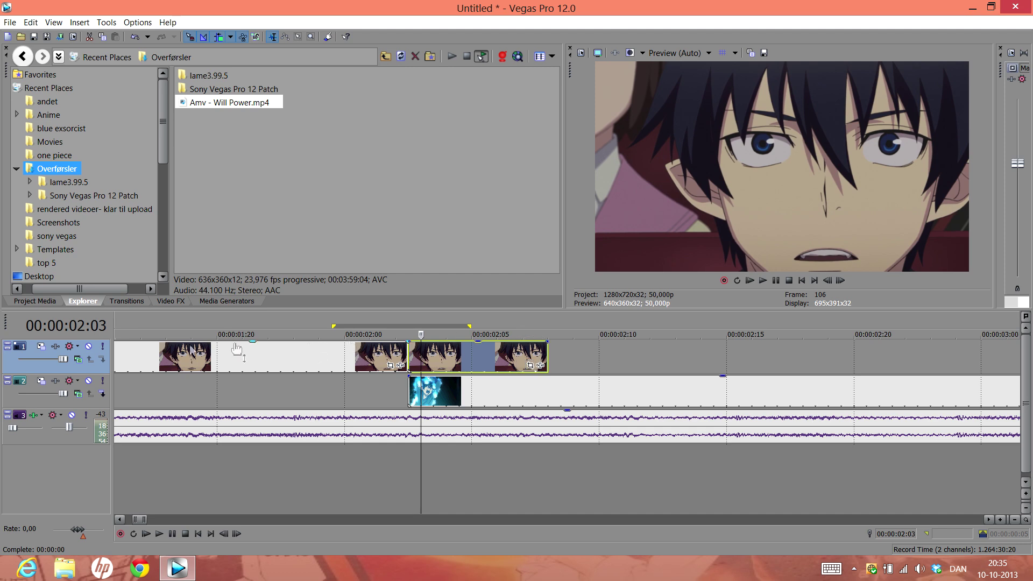
pyautogui.moveTo(548, 328); pyautogui.dragTo(408, 333)
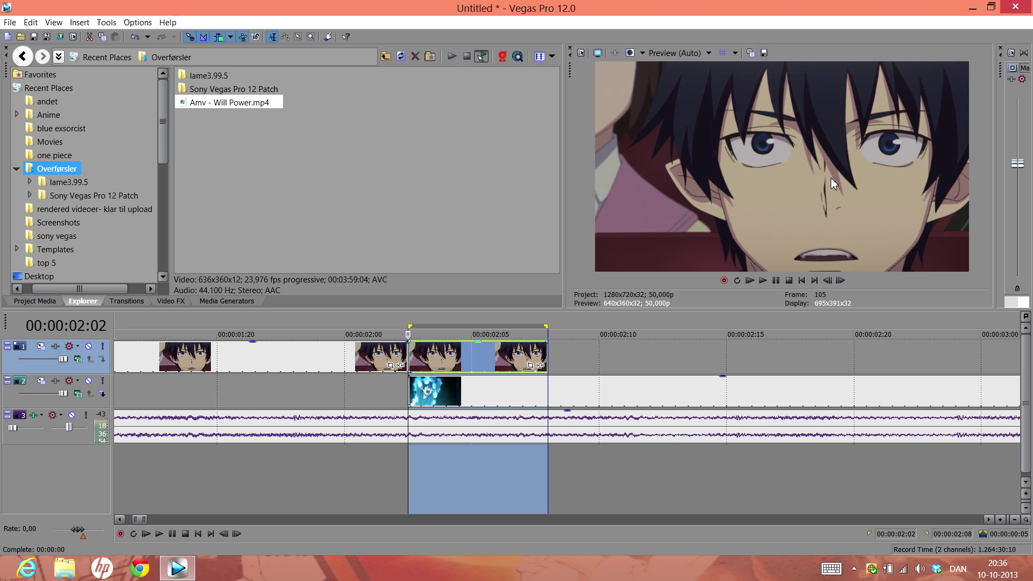
pyautogui.click(408, 359)
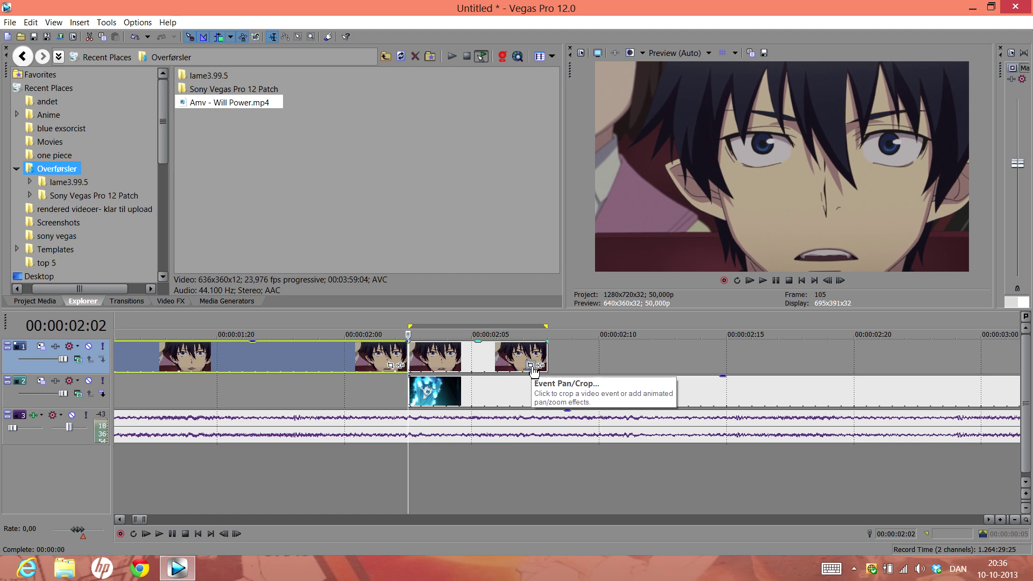
# Open the close-up clip's Event Pan/Crop editor and tick the Mask checkbox
pyautogui.click(533, 368)
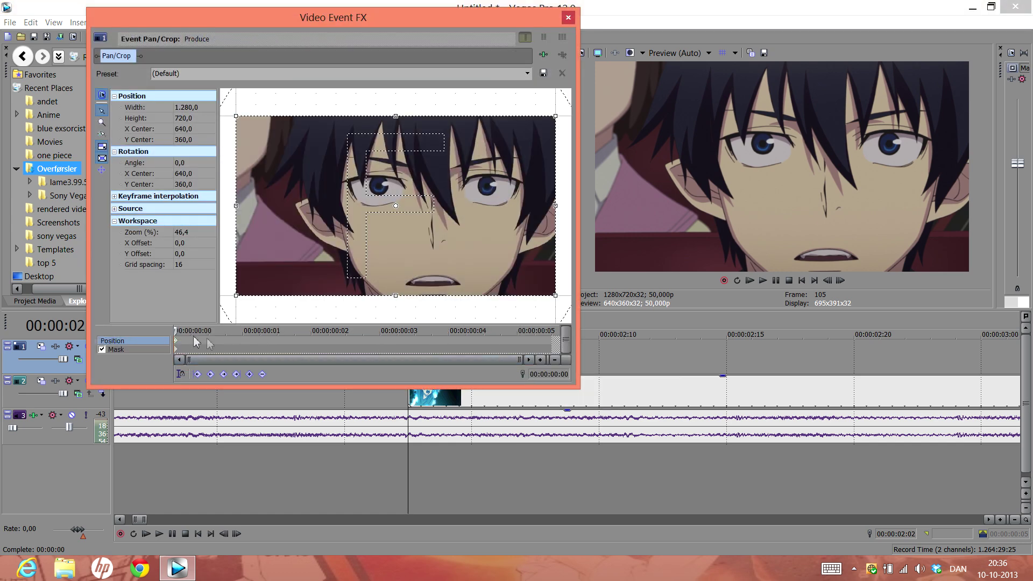
pyautogui.rightClick(177, 343)
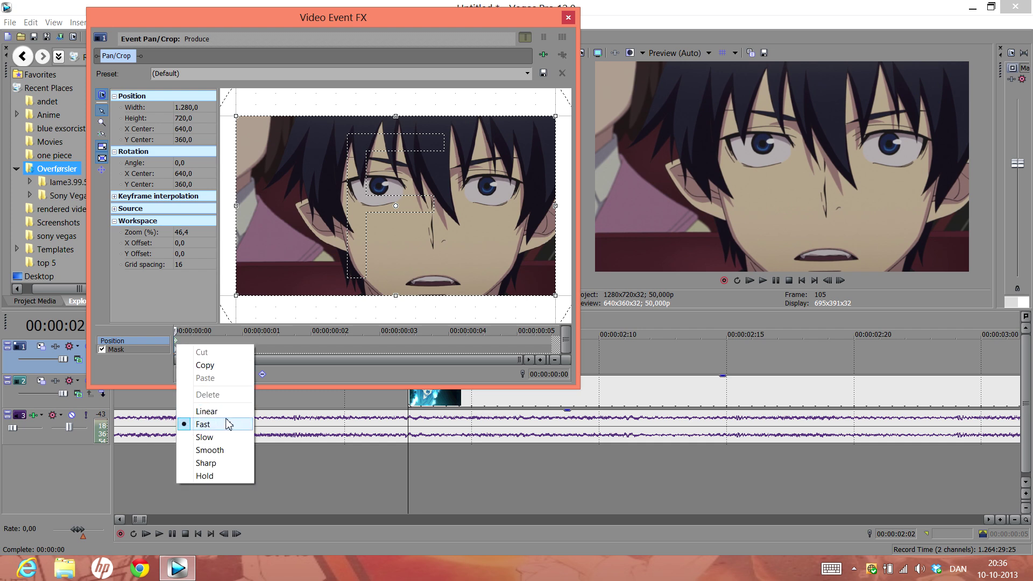
pyautogui.click(237, 450)
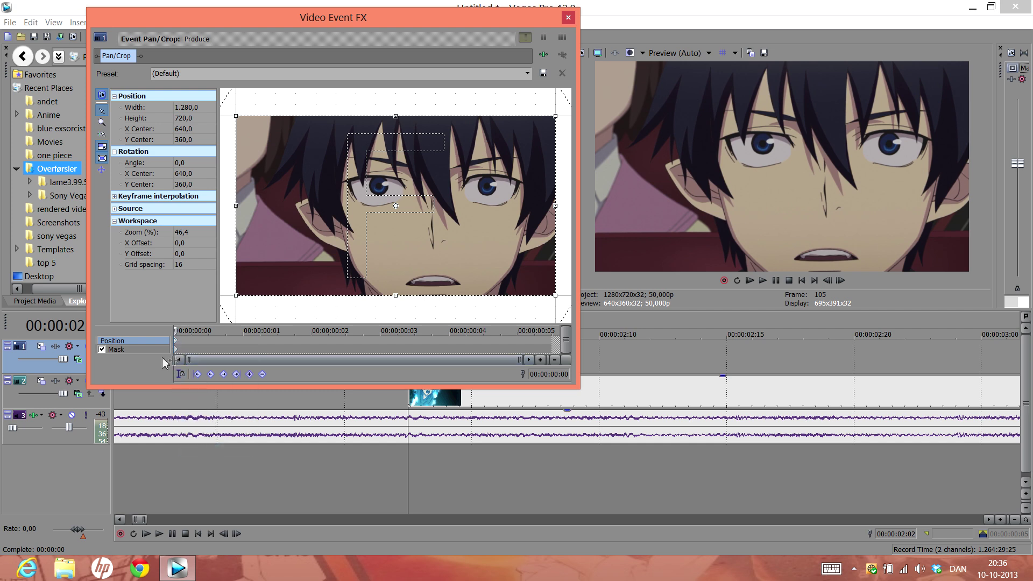
pyautogui.click(100, 351)
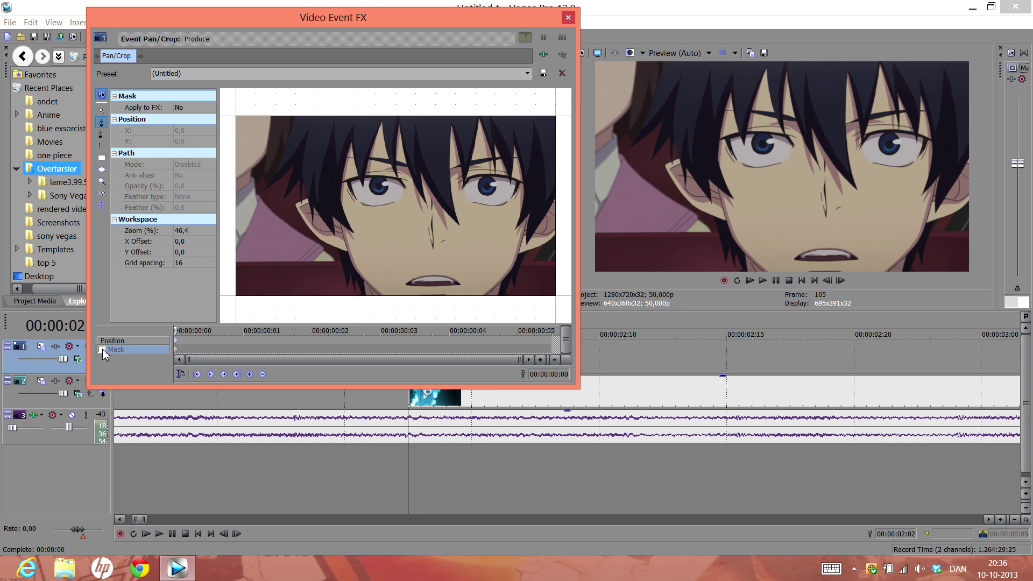
pyautogui.click(103, 349)
pyautogui.scroll(2, 432, 239)
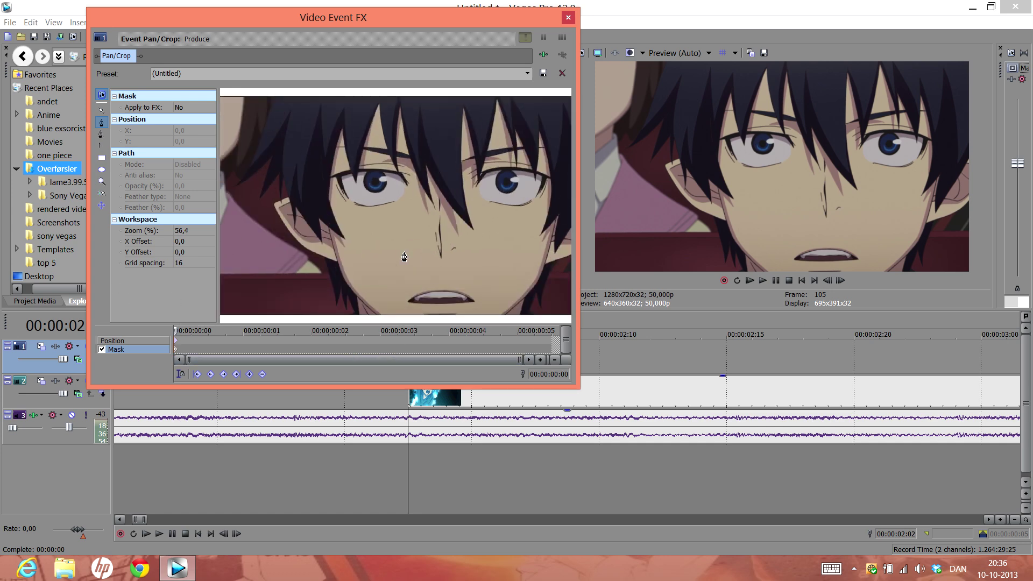
pyautogui.scroll(1, 404, 249)
pyautogui.scroll(1, 404, 249)
pyautogui.scroll(3, 404, 249)
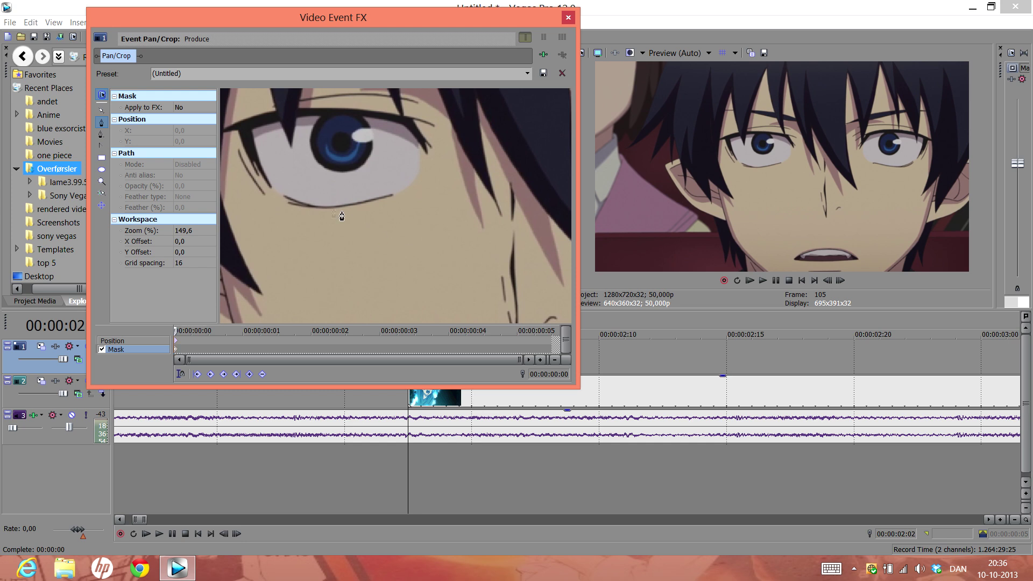
# Place a trial mask path point on the eye, then undo it
pyautogui.click(324, 121)
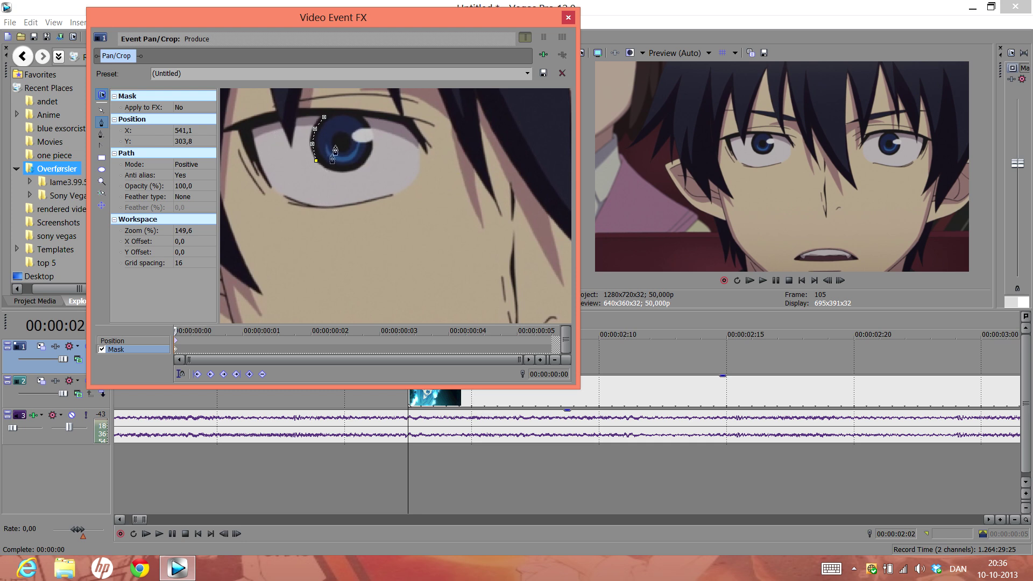
pyautogui.hotkey('ctrl', 'z')
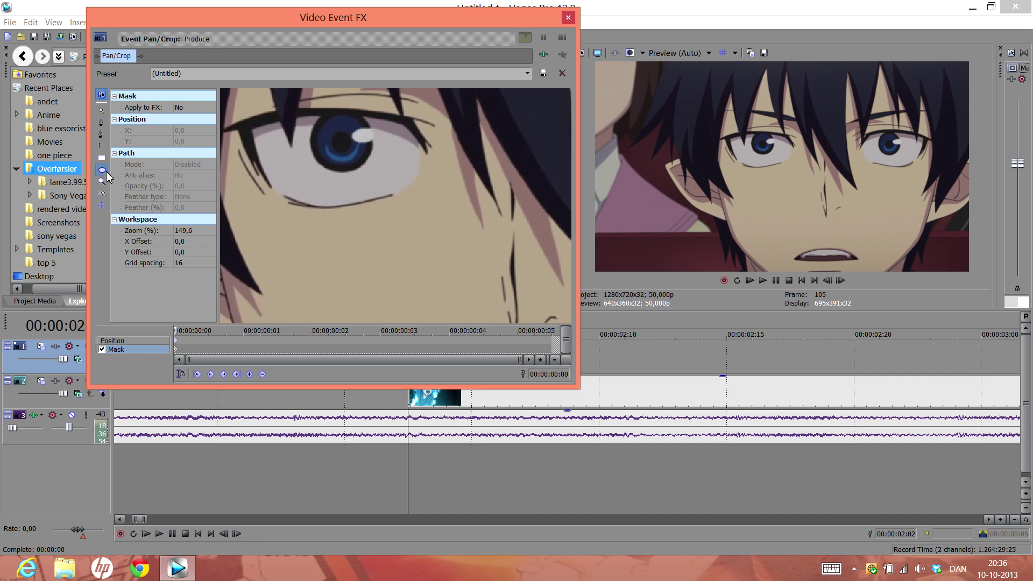
pyautogui.scroll(2, 295, 170)
pyautogui.scroll(2, 295, 170)
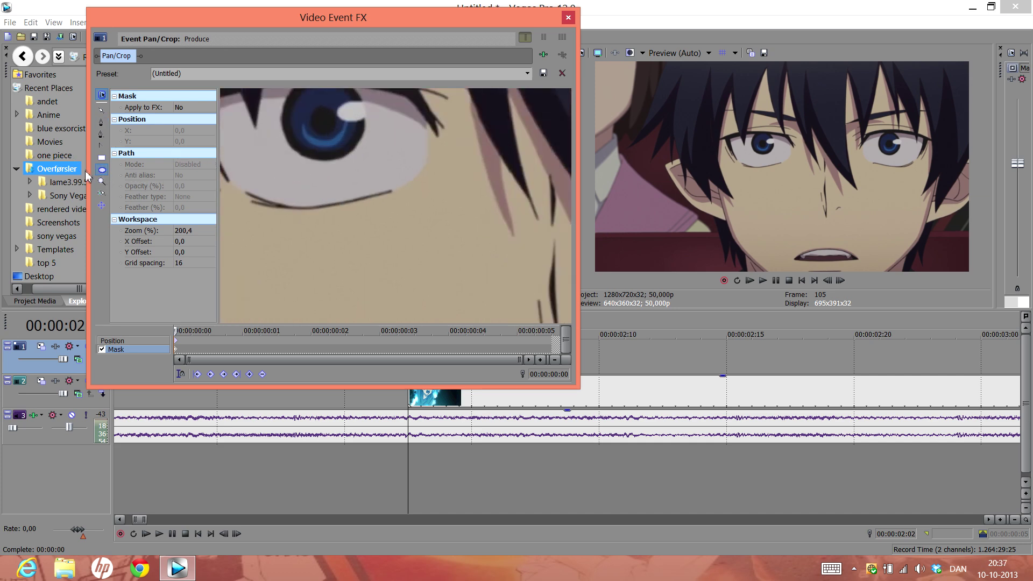
# Draw a trial oval mask on the iris, centre the view on the eye, then delete the oval
pyautogui.click(101, 172)
pyautogui.moveTo(292, 150)
pyautogui.mouseDown()
pyautogui.moveTo(367, 207)
pyautogui.moveTo(361, 215)
pyautogui.mouseUp()
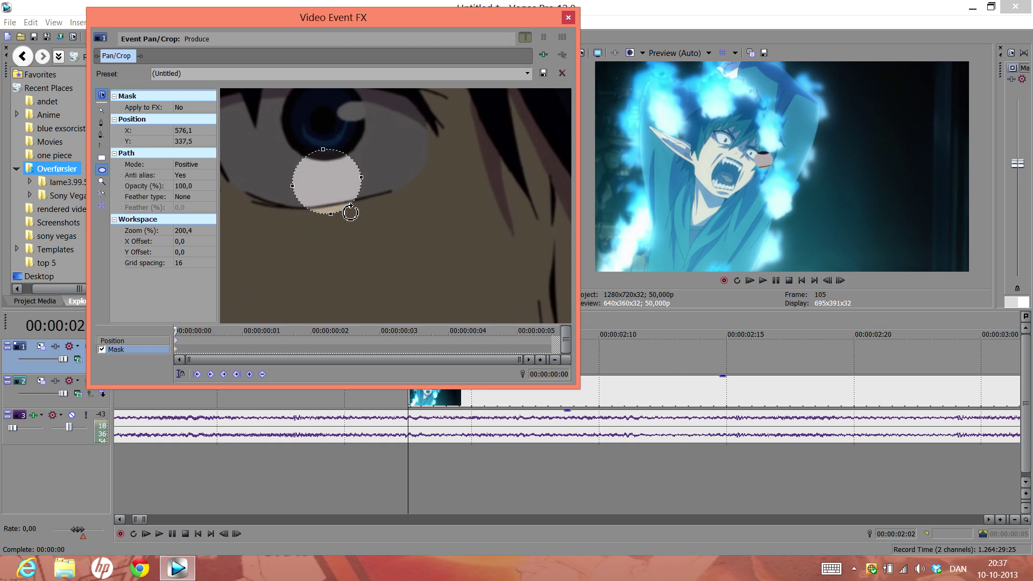
pyautogui.moveTo(349, 203)
pyautogui.mouseDown()
pyautogui.moveTo(342, 152)
pyautogui.moveTo(366, 161)
pyautogui.mouseUp()
pyautogui.scroll(1, 366, 162)
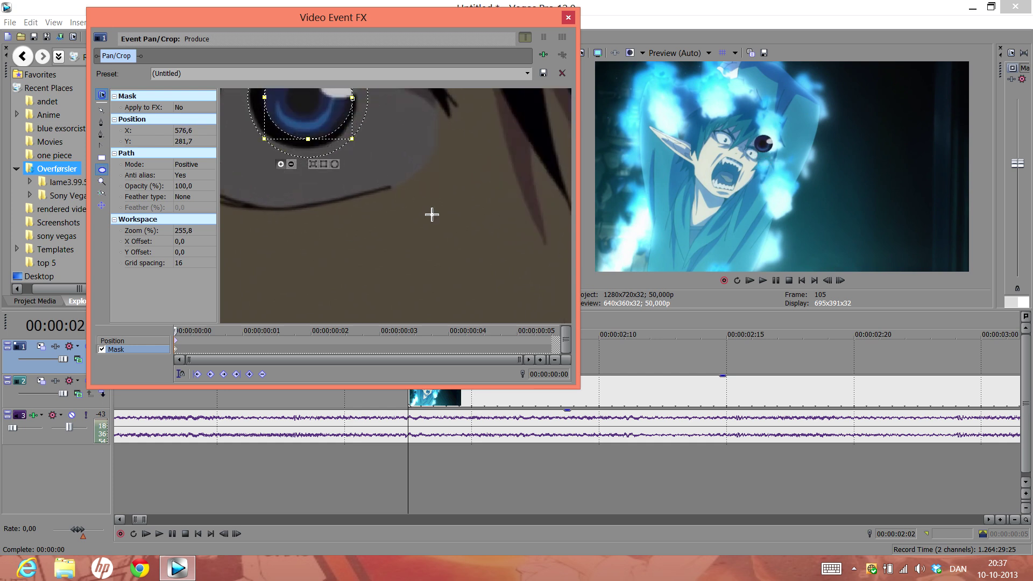
pyautogui.scroll(1, 431, 215)
pyautogui.scroll(1, 323, 167)
pyautogui.moveTo(222, 152); pyautogui.dragTo(513, 346)
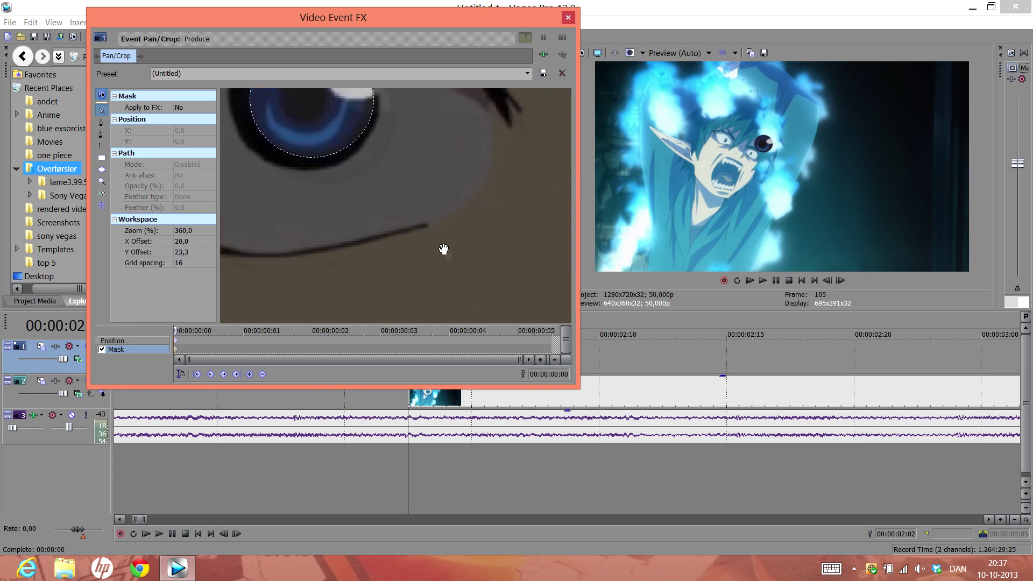
pyautogui.click(440, 197)
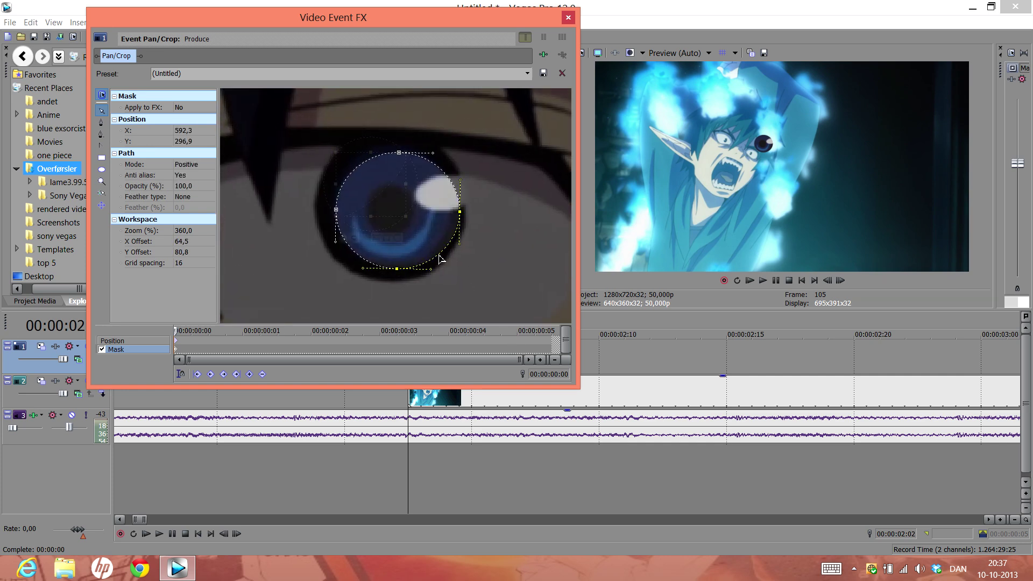
pyautogui.press('Delete')
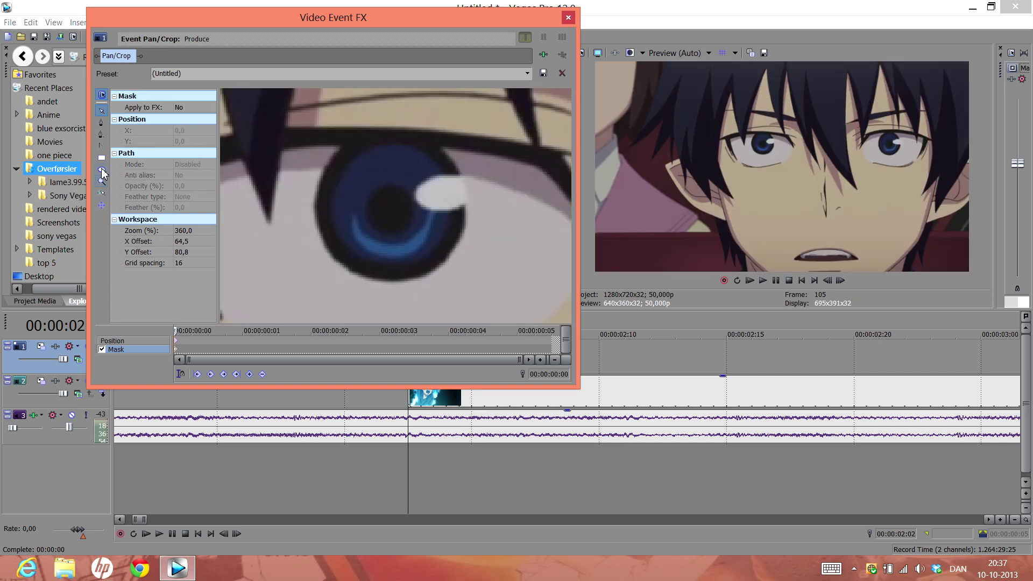
pyautogui.click(101, 170)
# Draw an ellipse mask over the iris, then enlarge and widen it to circle the iris
pyautogui.moveTo(331, 155)
pyautogui.mouseDown()
pyautogui.moveTo(381, 187)
pyautogui.moveTo(464, 284)
pyautogui.mouseUp()
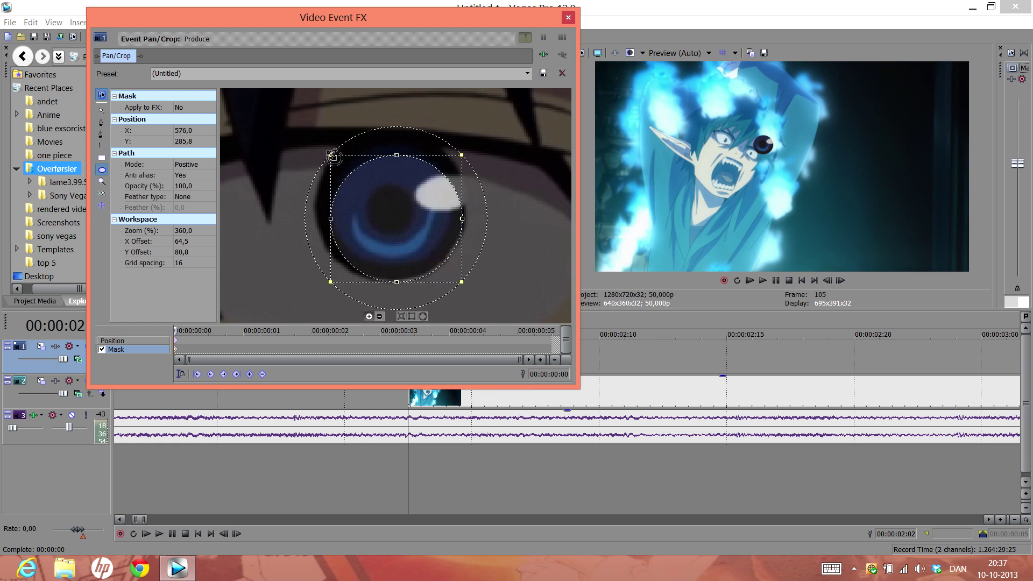
pyautogui.moveTo(331, 155); pyautogui.dragTo(317, 131)
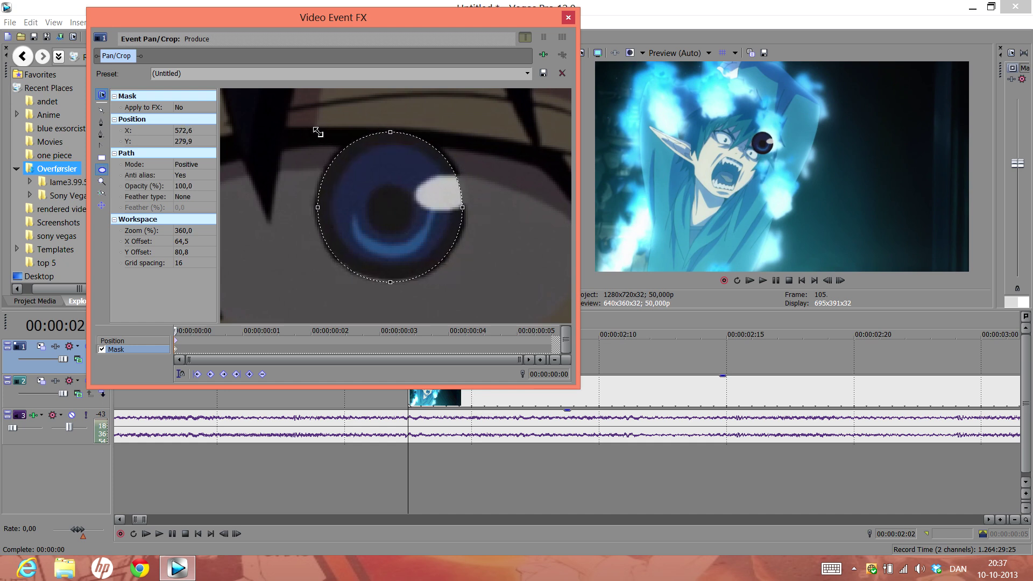
pyautogui.moveTo(463, 132); pyautogui.dragTo(470, 132)
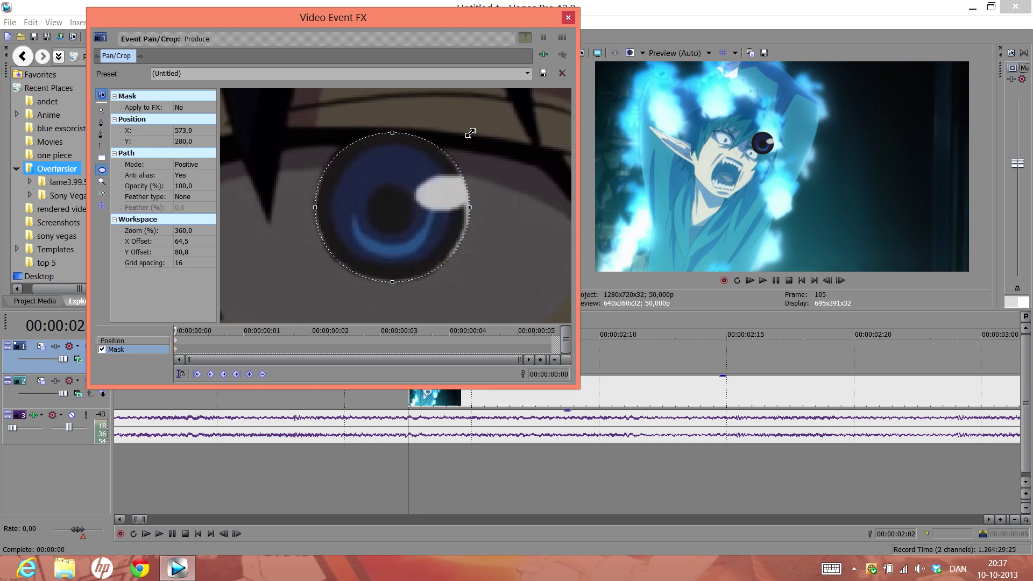
pyautogui.click(471, 133)
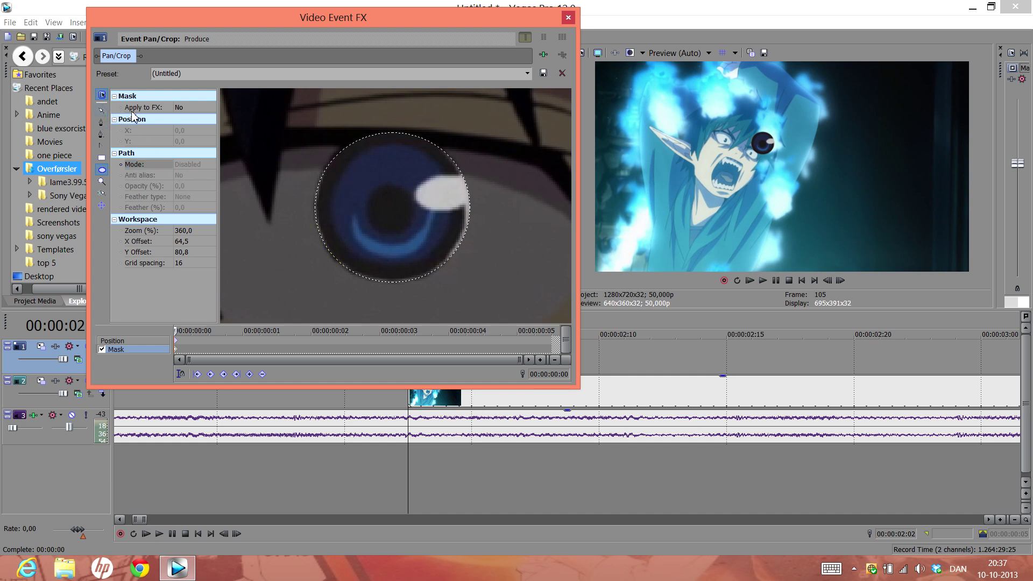
# Set the first iris mask's Mode to Negative
pyautogui.click(408, 145)
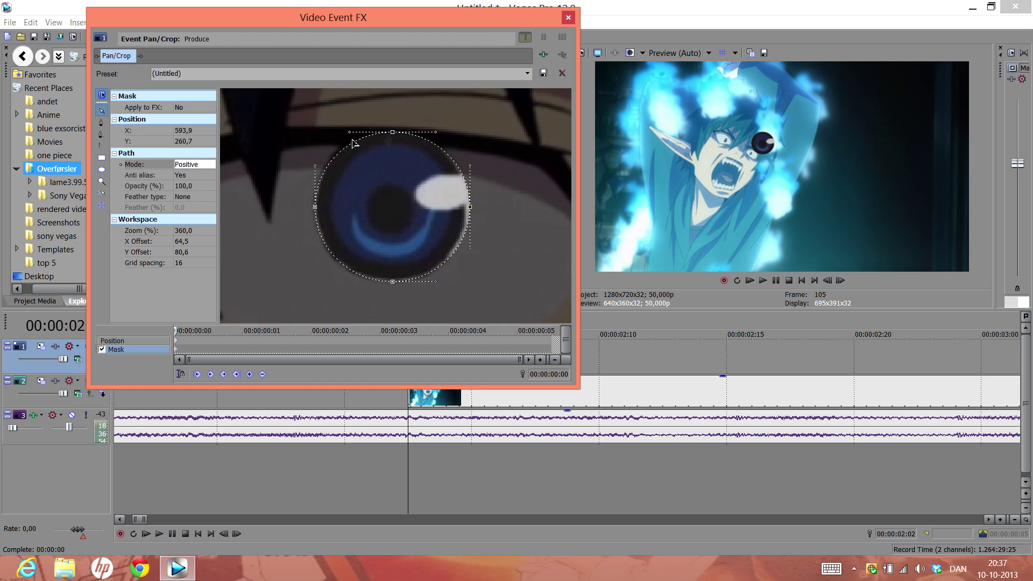
pyautogui.click(212, 165)
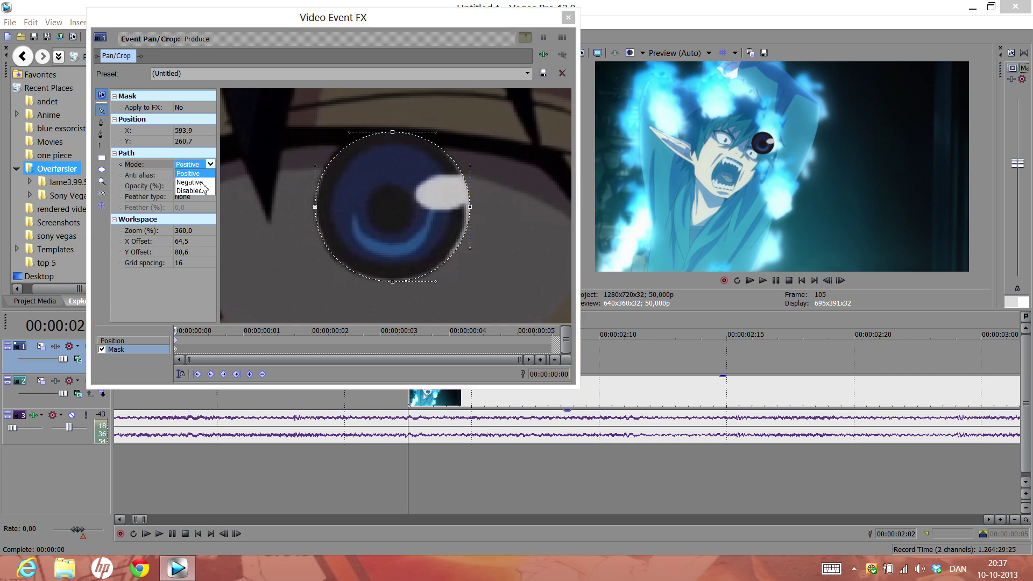
pyautogui.click(201, 183)
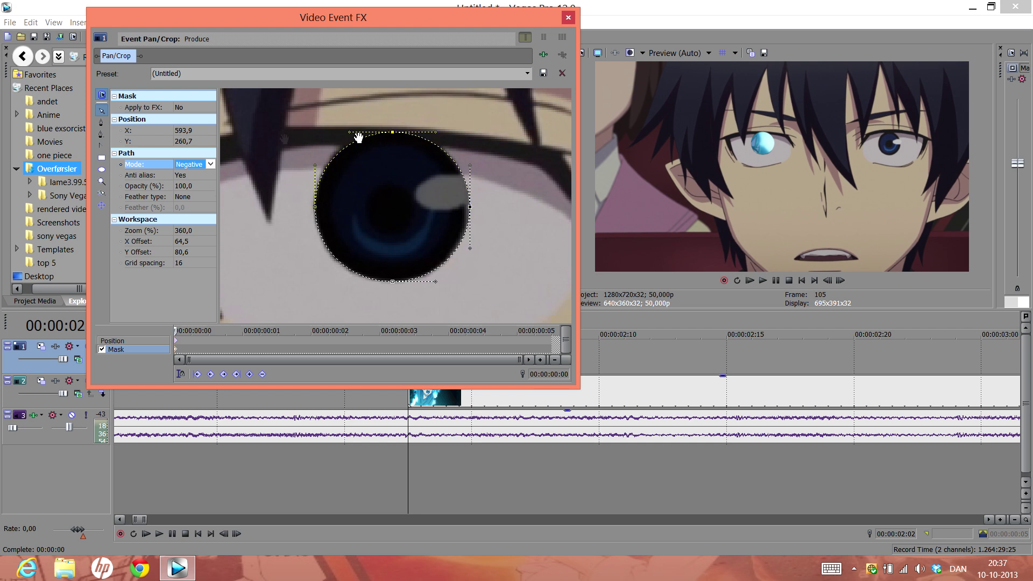
# Replace that mask with a new circular ellipse around the iris, set to Negative
pyautogui.click(102, 170)
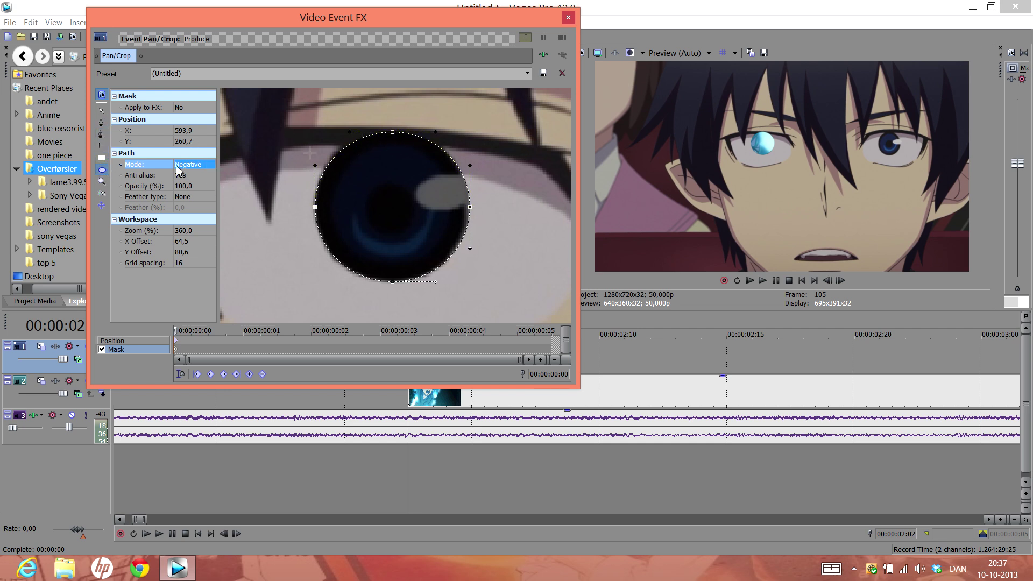
pyautogui.click(472, 210)
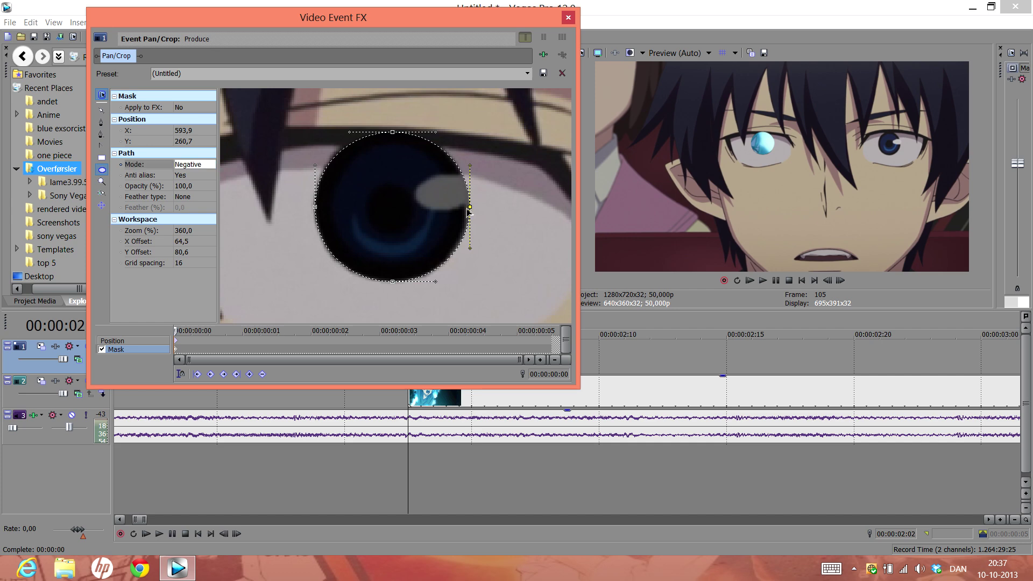
pyautogui.press('Delete')
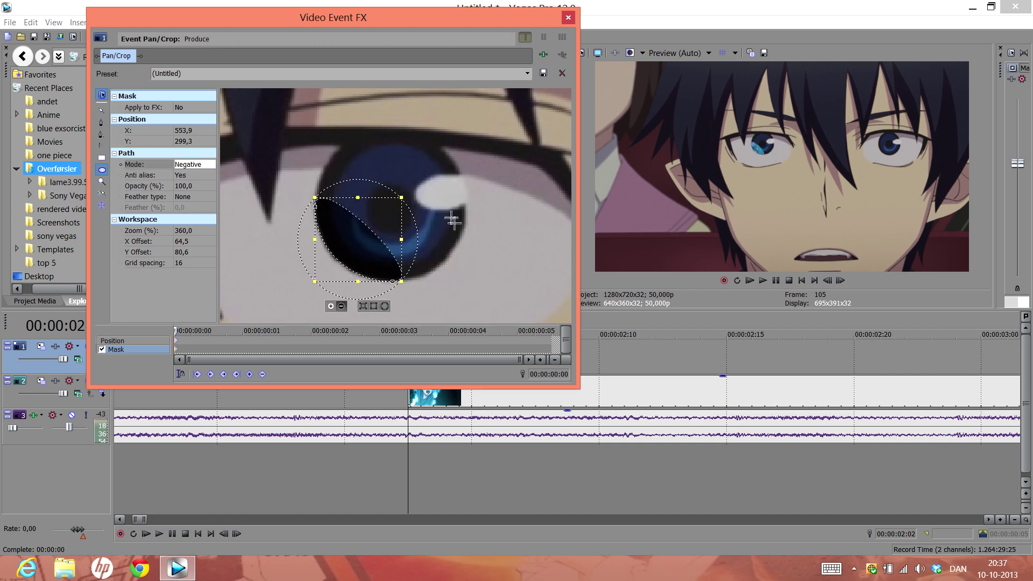
pyautogui.moveTo(332, 163); pyautogui.dragTo(460, 277)
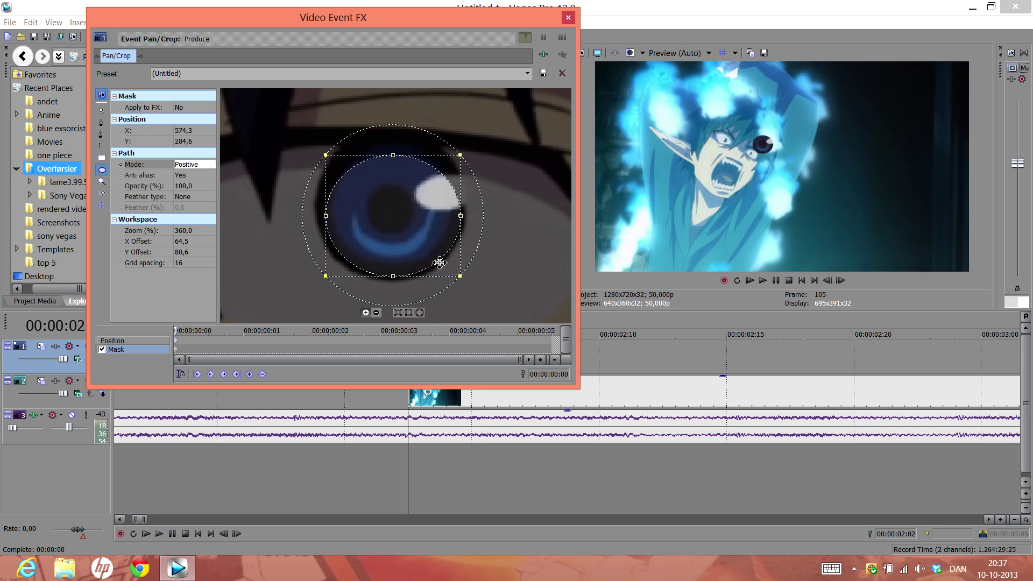
pyautogui.moveTo(327, 158); pyautogui.dragTo(318, 139)
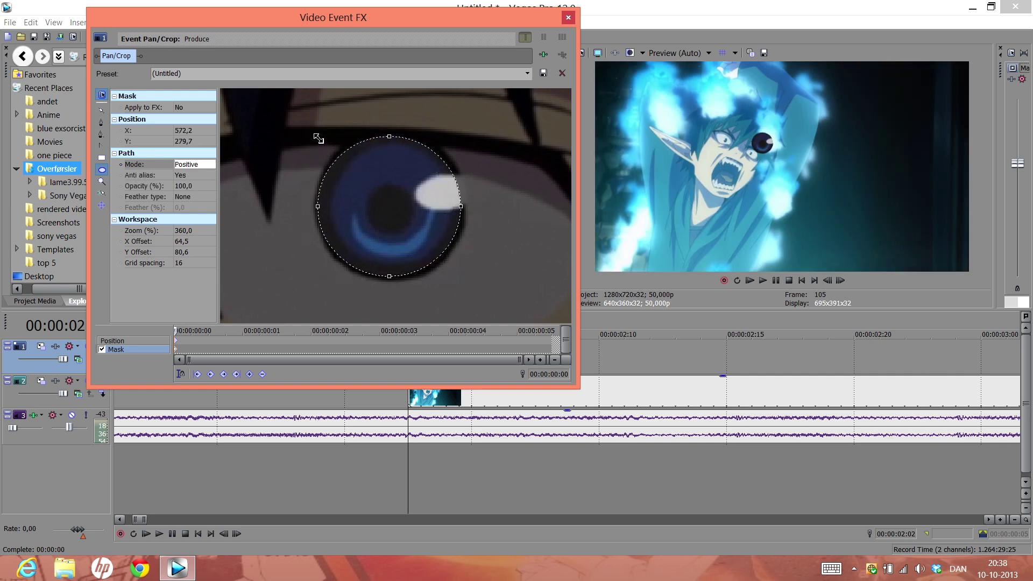
pyautogui.click(318, 139)
pyautogui.click(200, 166)
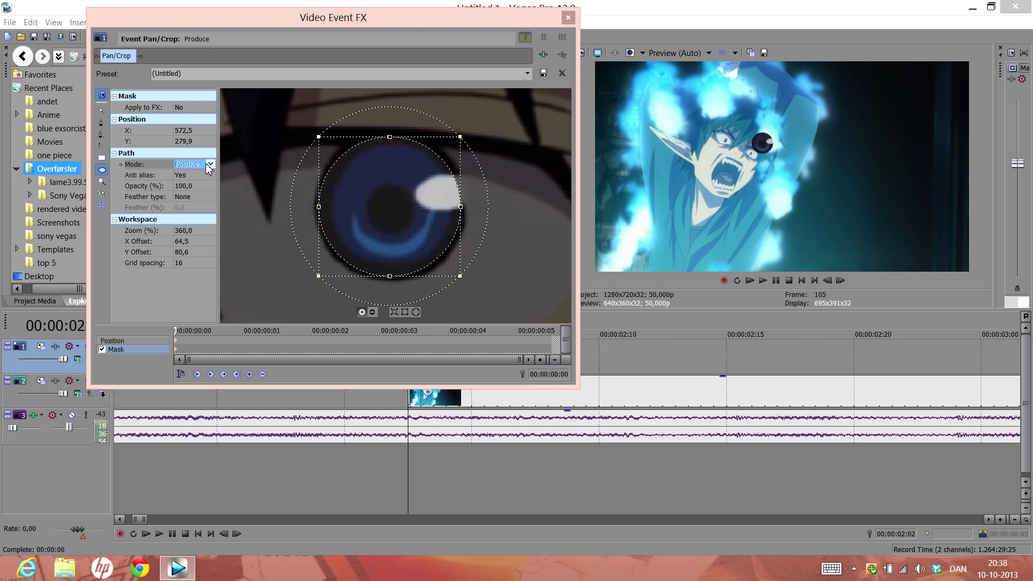
pyautogui.click(191, 182)
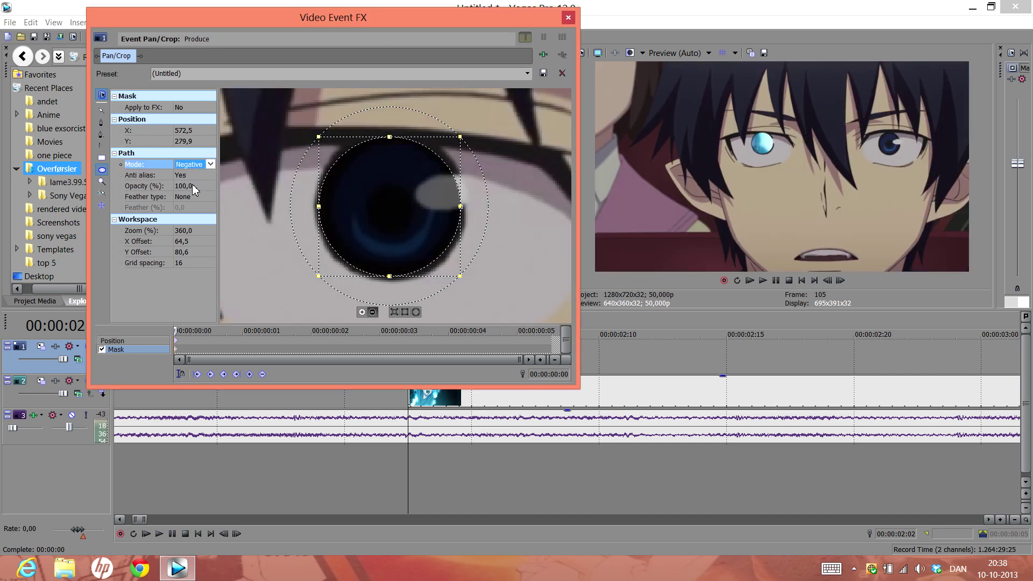
# Adjust the negative ellipse's corner handles so it hugs the iris
pyautogui.moveTo(460, 137); pyautogui.dragTo(465, 135)
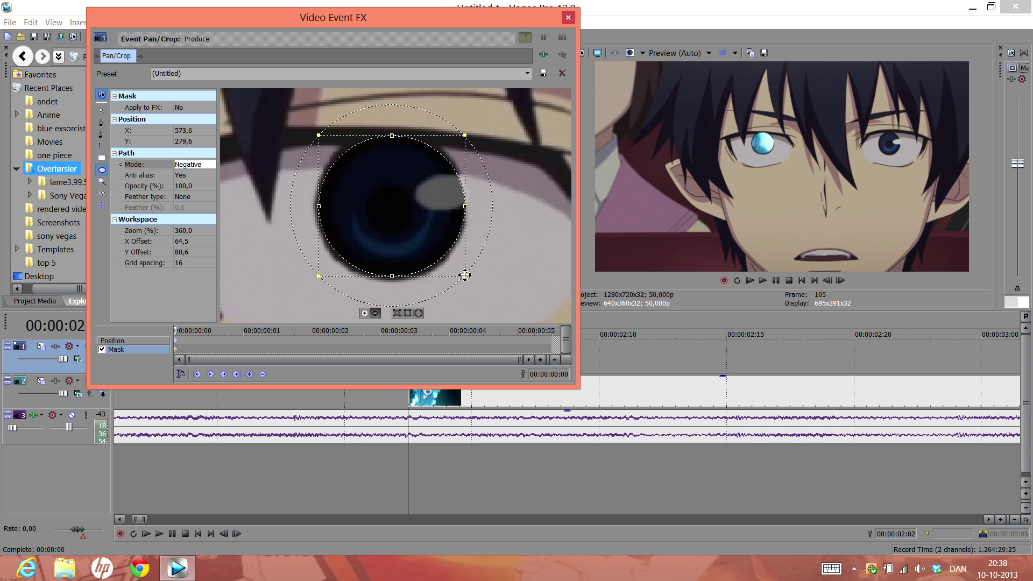
pyautogui.moveTo(465, 275); pyautogui.dragTo(469, 284)
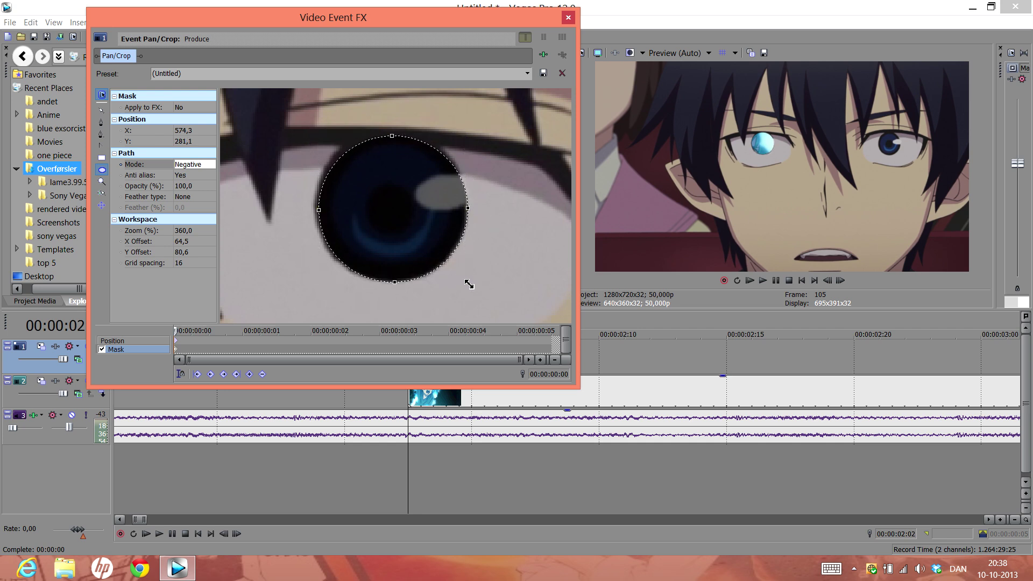
pyautogui.click(389, 198)
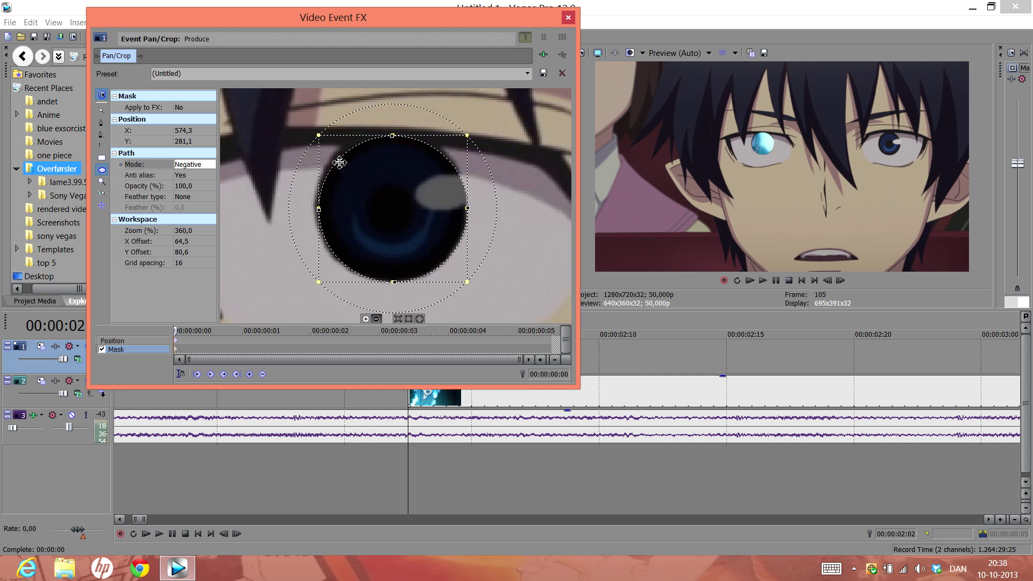
pyautogui.moveTo(321, 137); pyautogui.dragTo(316, 134)
pyautogui.click(317, 135)
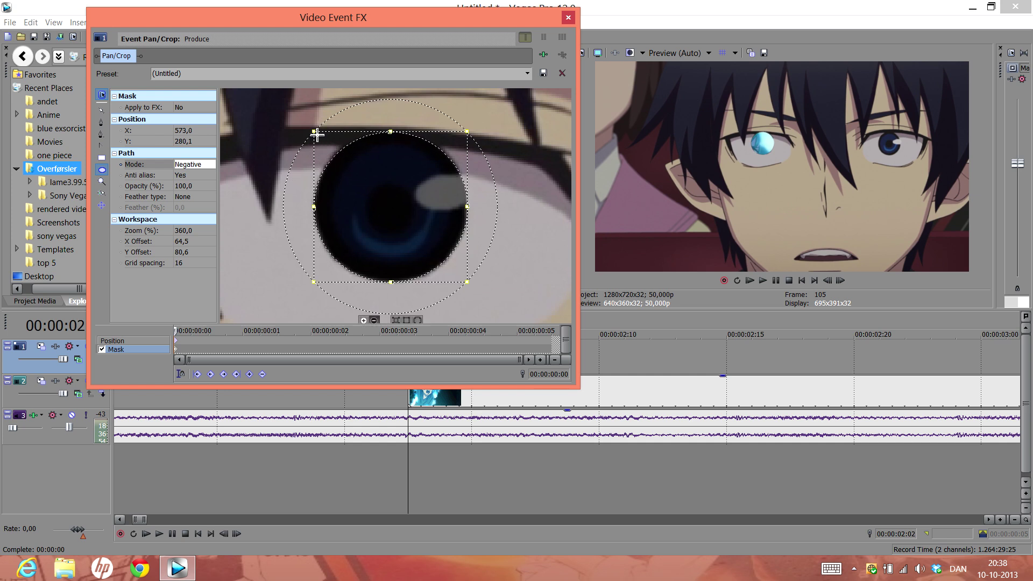
# Set the mask feather type to Out with a feather amount of 3
pyautogui.click(187, 198)
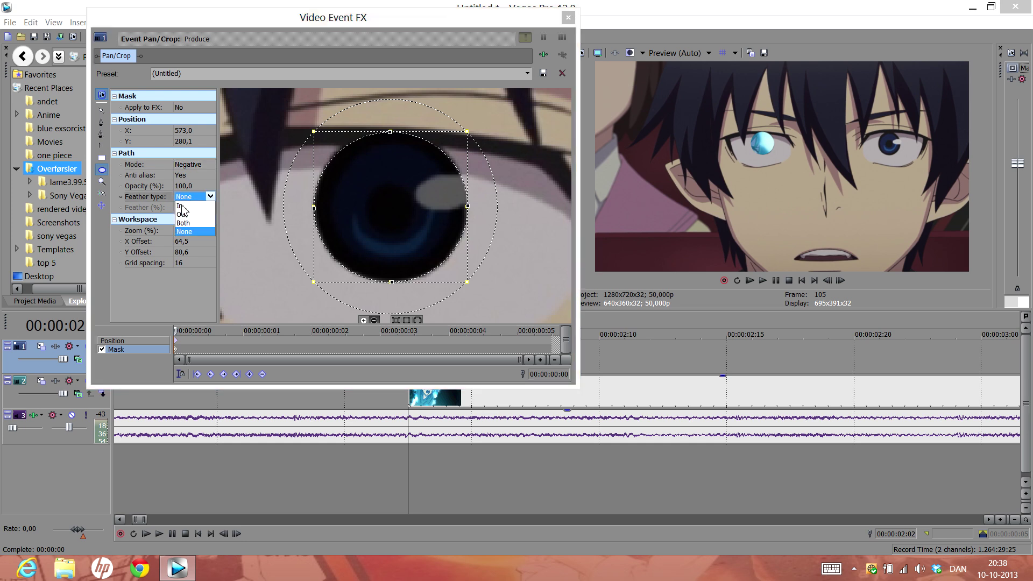
pyautogui.click(187, 215)
pyautogui.click(187, 209)
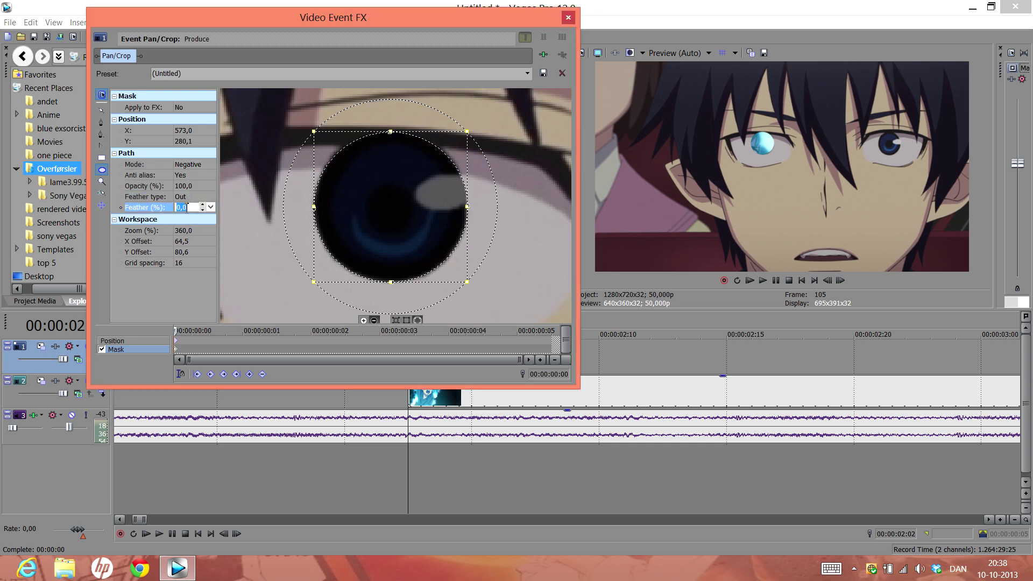
pyautogui.write('3')
pyautogui.press('Return')
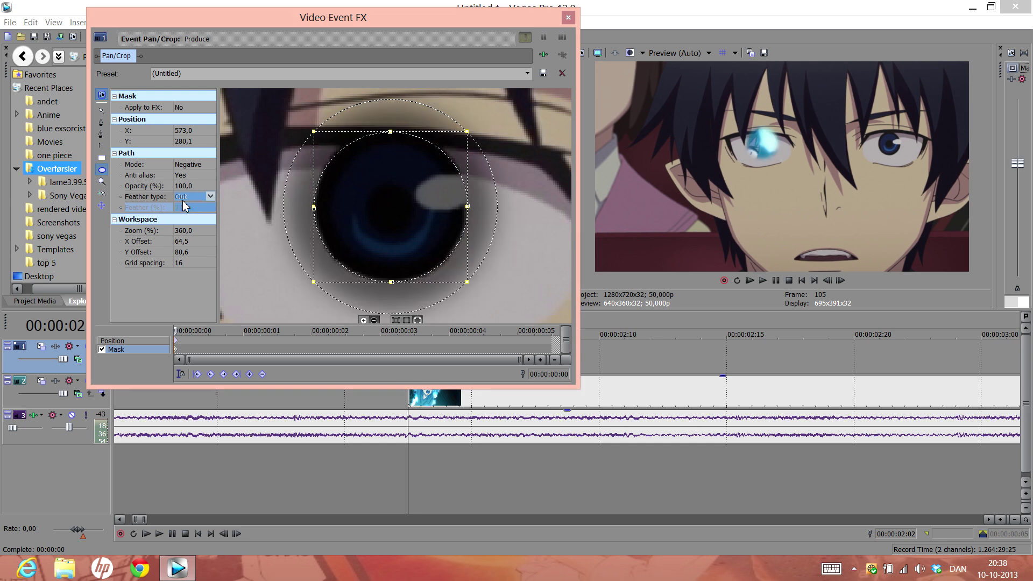
# Try Both feathering, then set feather type to None and slightly resize the mask
pyautogui.click(186, 196)
pyautogui.click(183, 223)
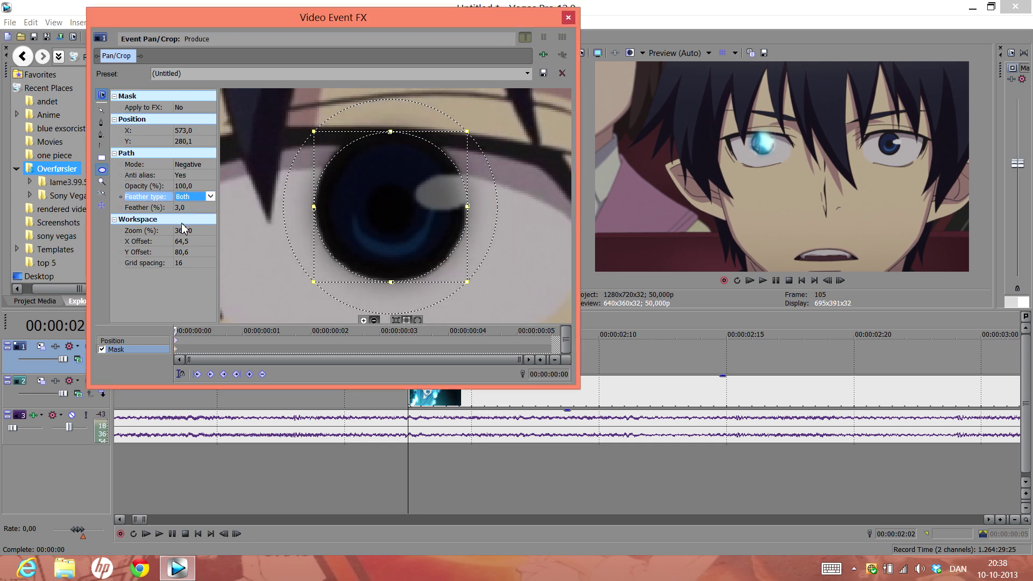
pyautogui.click(195, 200)
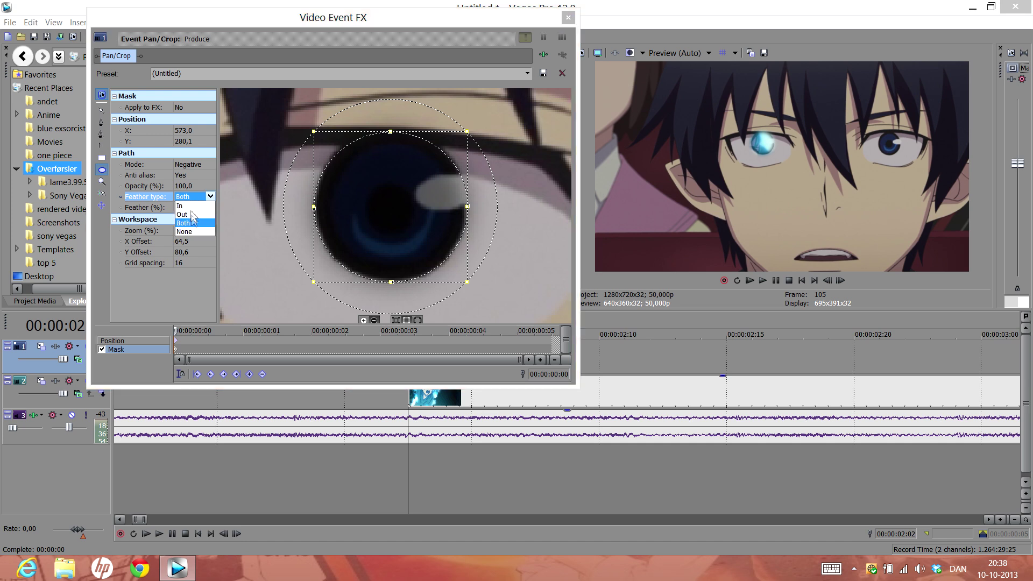
pyautogui.click(191, 215)
pyautogui.click(190, 232)
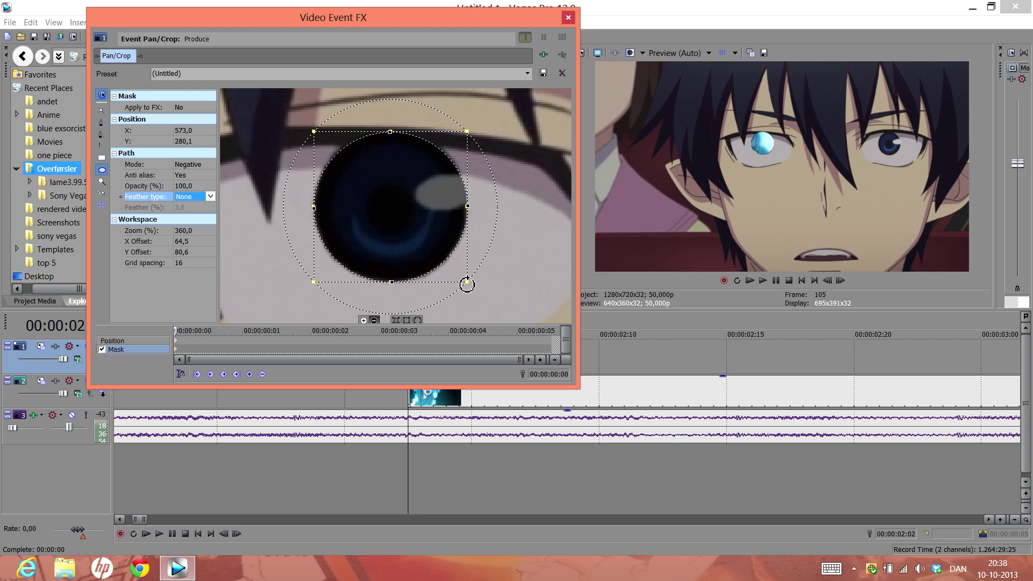
pyautogui.moveTo(469, 283); pyautogui.dragTo(470, 287)
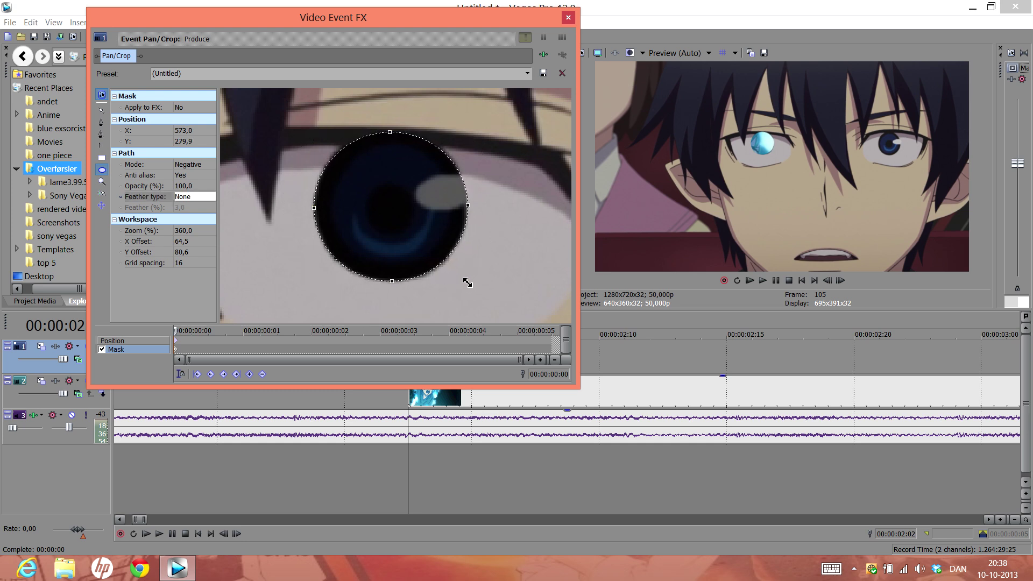
pyautogui.moveTo(469, 287); pyautogui.dragTo(468, 285)
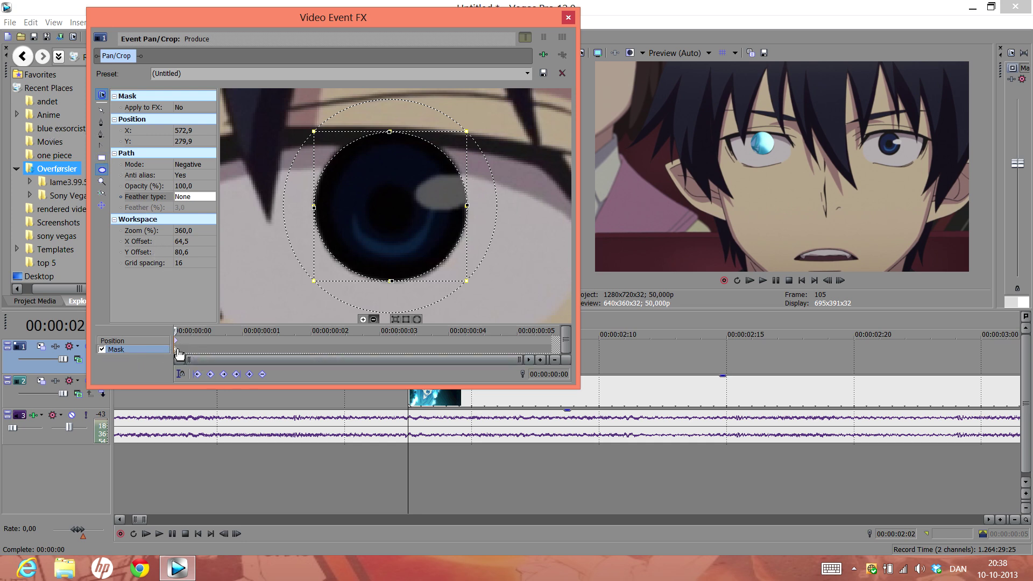
# Move the mask keyframe to the event's end, check both ends, and undo a mask deletion
pyautogui.moveTo(179, 354); pyautogui.dragTo(560, 353)
pyautogui.click(236, 374)
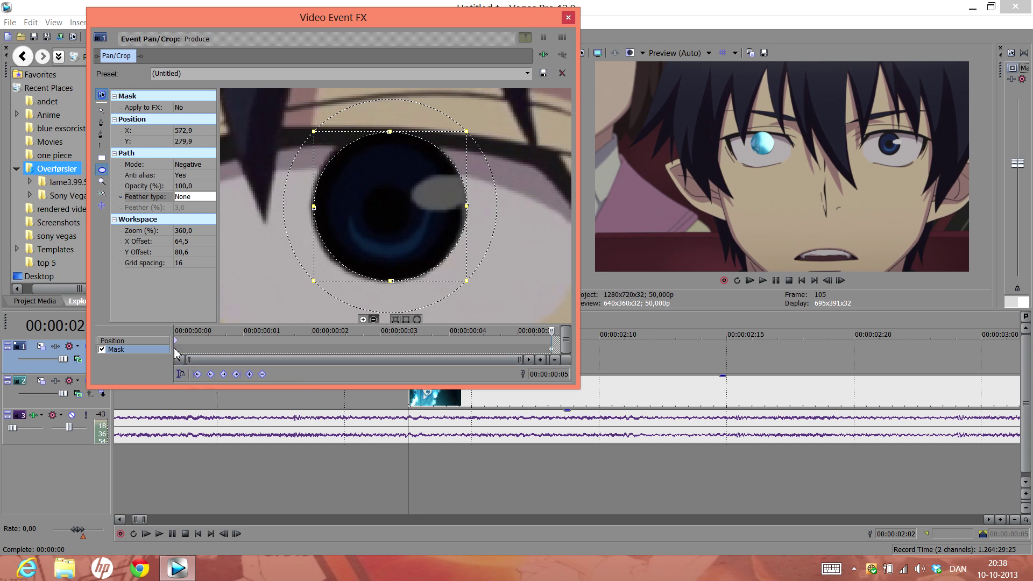
pyautogui.click(211, 374)
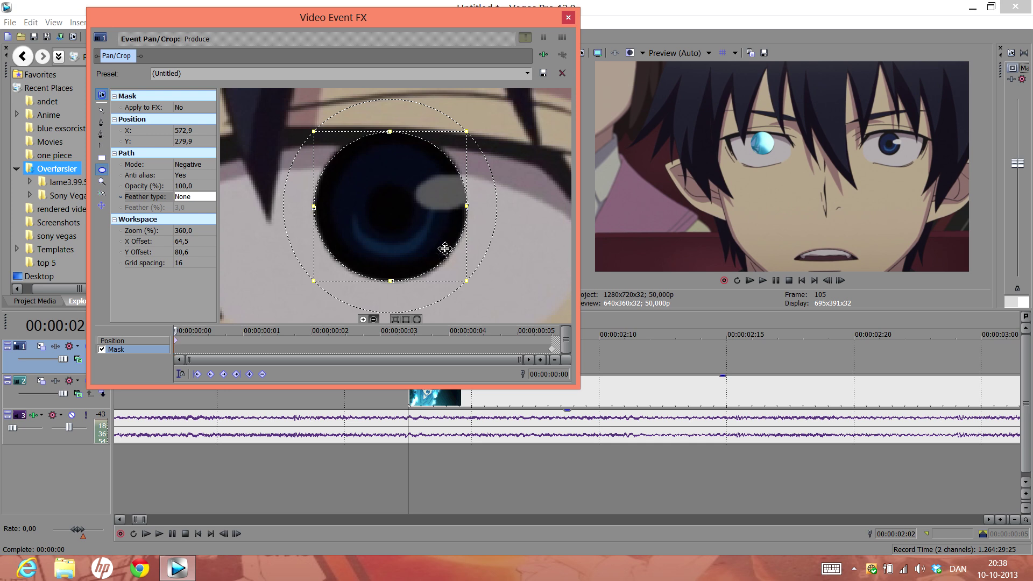
pyautogui.press('Delete')
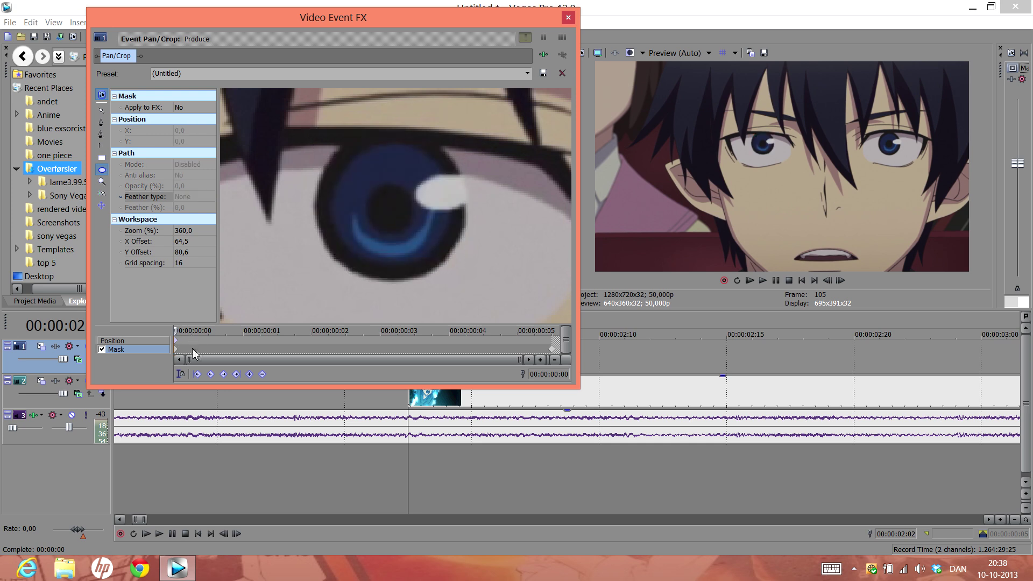
pyautogui.hotkey('ctrl', 'z')
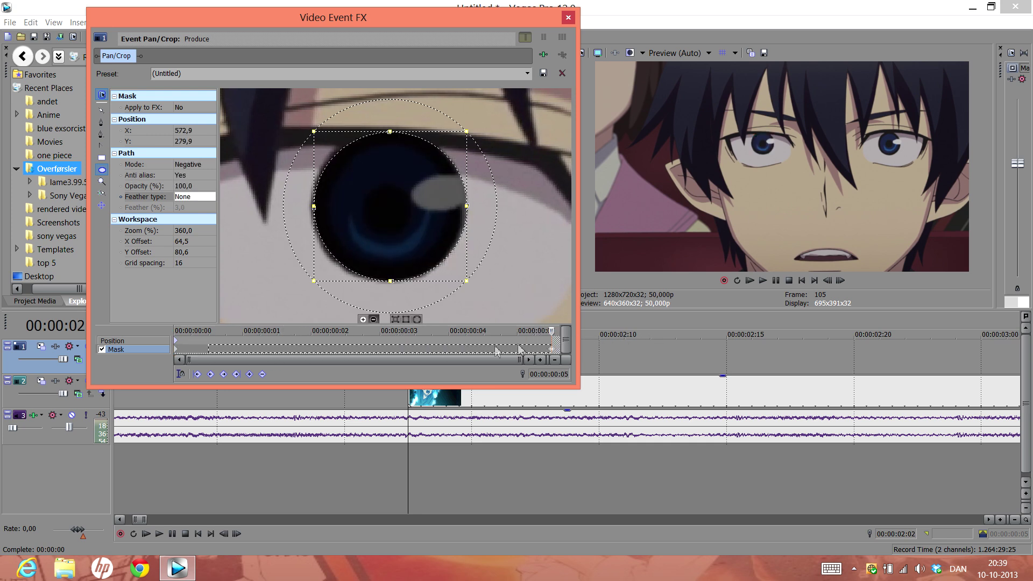
pyautogui.moveTo(519, 349)
pyautogui.mouseDown()
pyautogui.moveTo(126, 351)
pyautogui.moveTo(517, 361)
pyautogui.moveTo(252, 330)
pyautogui.mouseUp()
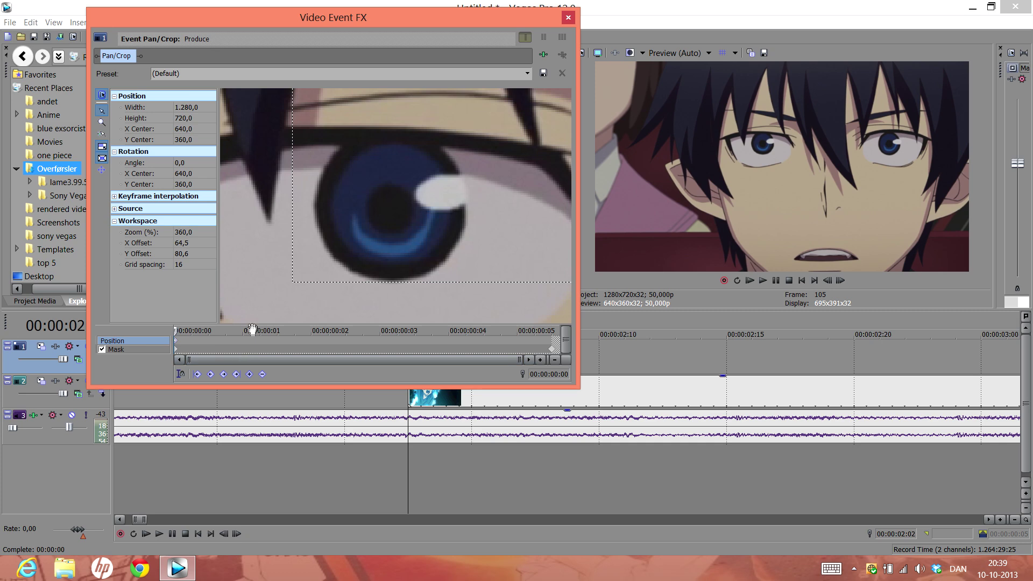
pyautogui.scroll(-2, 289, 265)
pyautogui.scroll(-2, 392, 245)
pyautogui.scroll(-2, 392, 247)
pyautogui.scroll(-2, 283, 302)
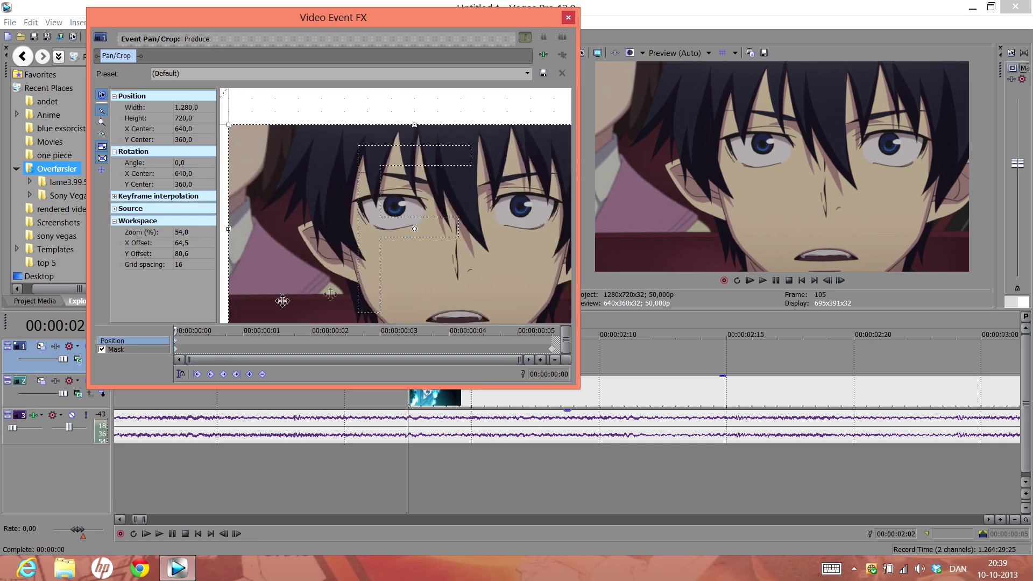
pyautogui.scroll(-1, 283, 301)
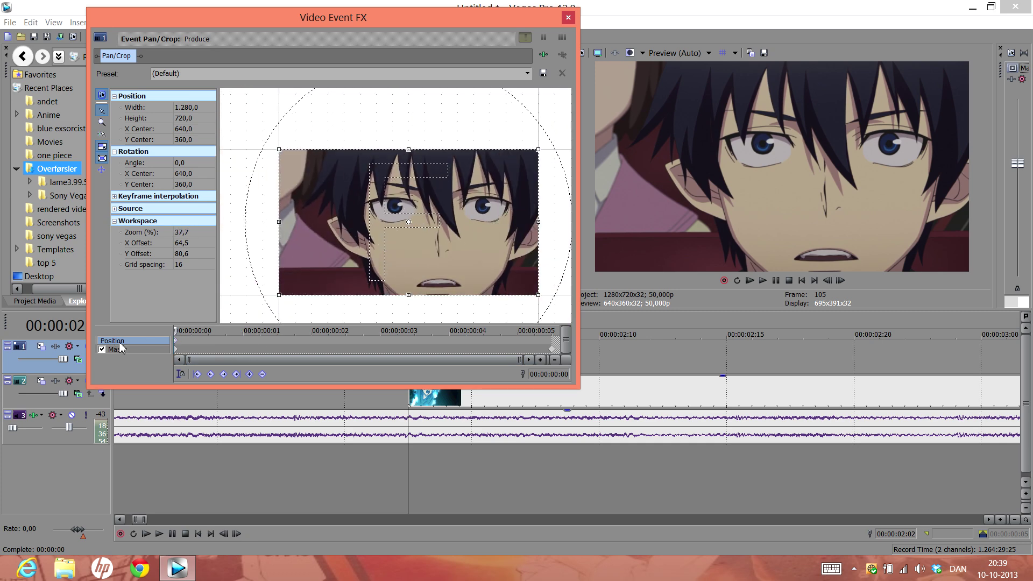
# At the end keyframe, shrink the Pan/Crop frame snugly around the left eye's iris
pyautogui.click(553, 346)
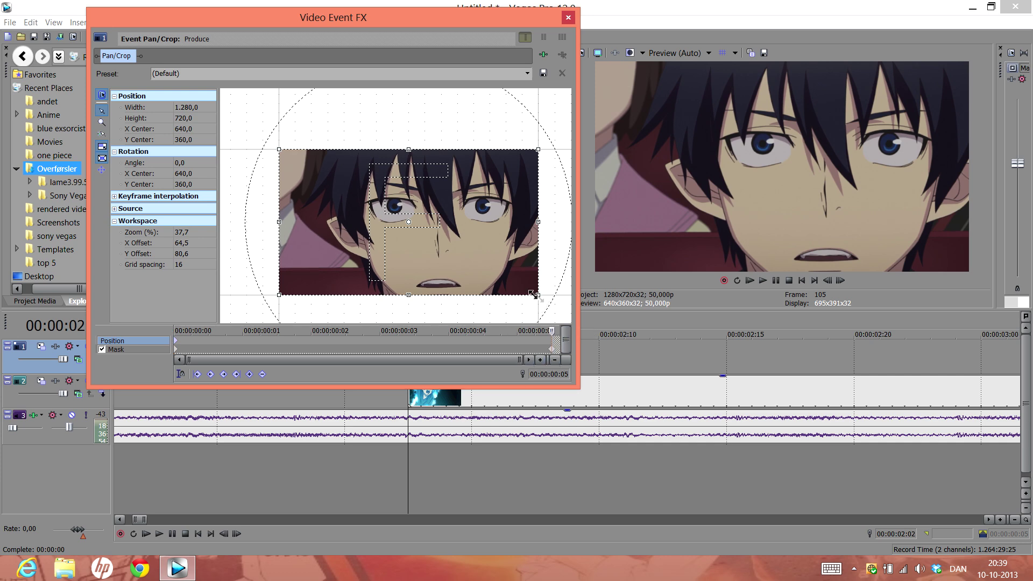
pyautogui.moveTo(534, 294); pyautogui.dragTo(426, 247)
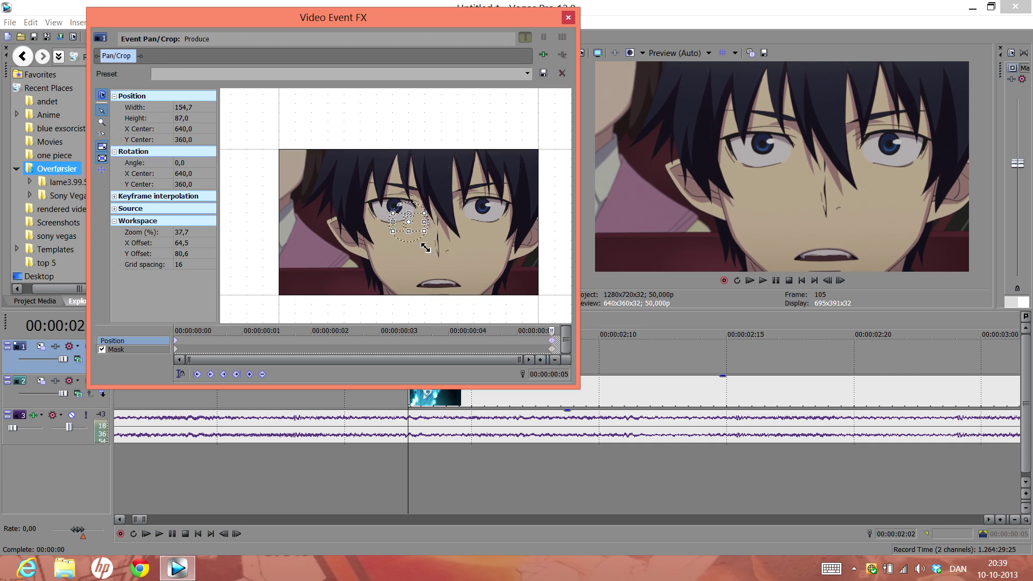
pyautogui.moveTo(425, 248); pyautogui.dragTo(394, 201)
pyautogui.scroll(3, 450, 248)
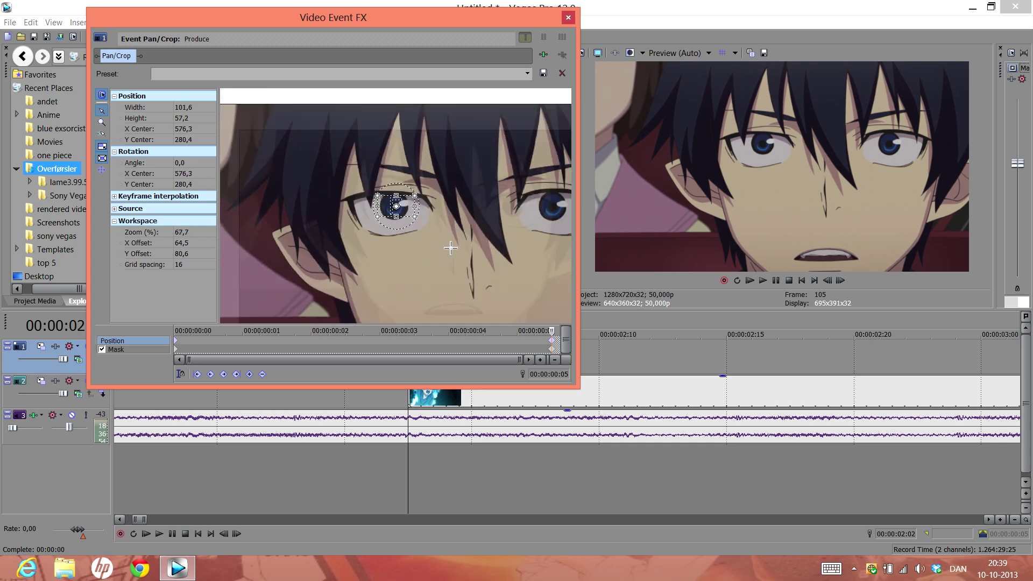
pyautogui.scroll(2, 451, 248)
pyautogui.scroll(2, 450, 242)
pyautogui.scroll(2, 459, 231)
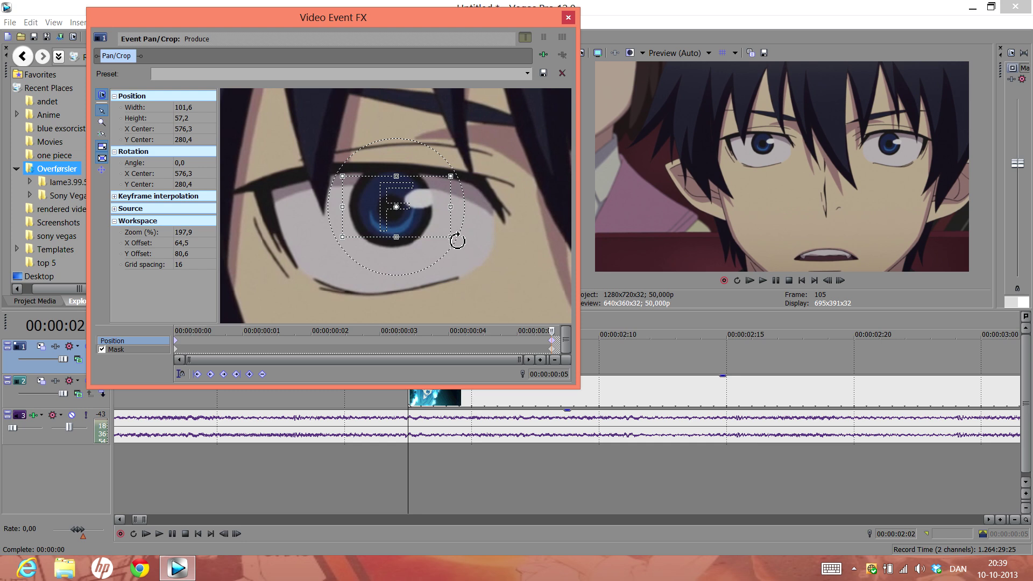
pyautogui.moveTo(452, 240); pyautogui.dragTo(406, 214)
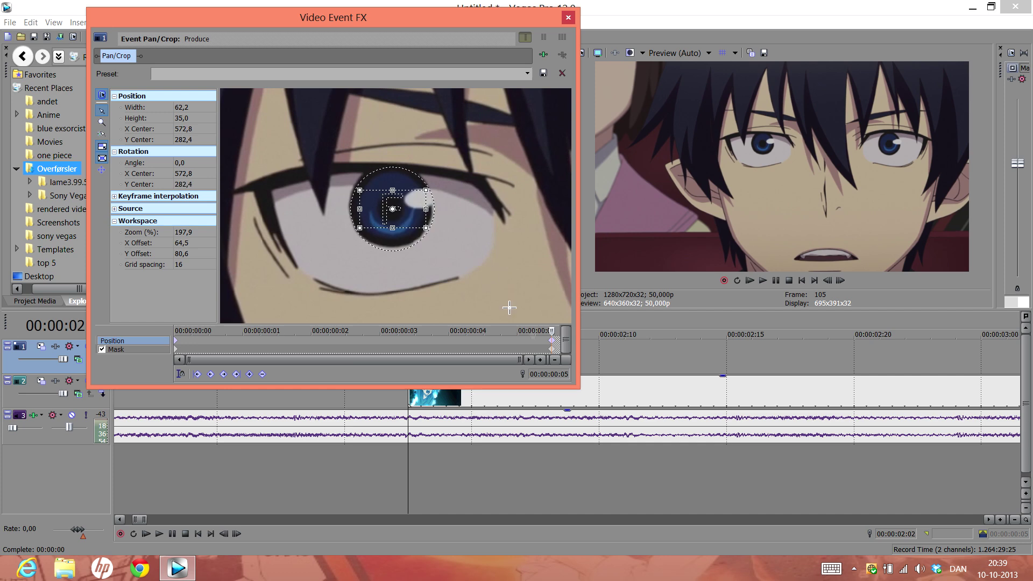
pyautogui.moveTo(557, 342); pyautogui.dragTo(177, 333)
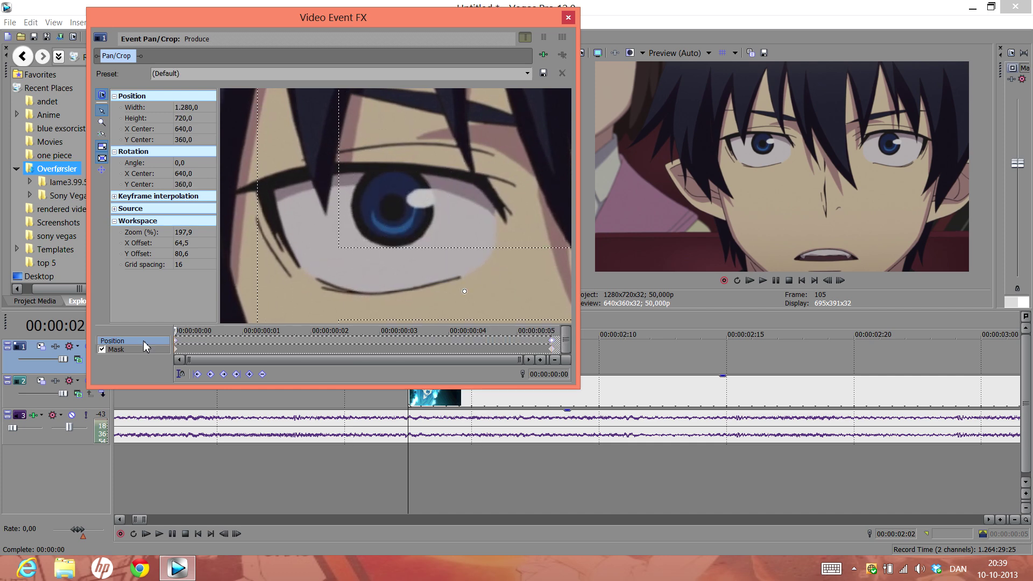
# Set the end and mask keyframes to Fast interpolation, then close Video Event FX
pyautogui.rightClick(554, 349)
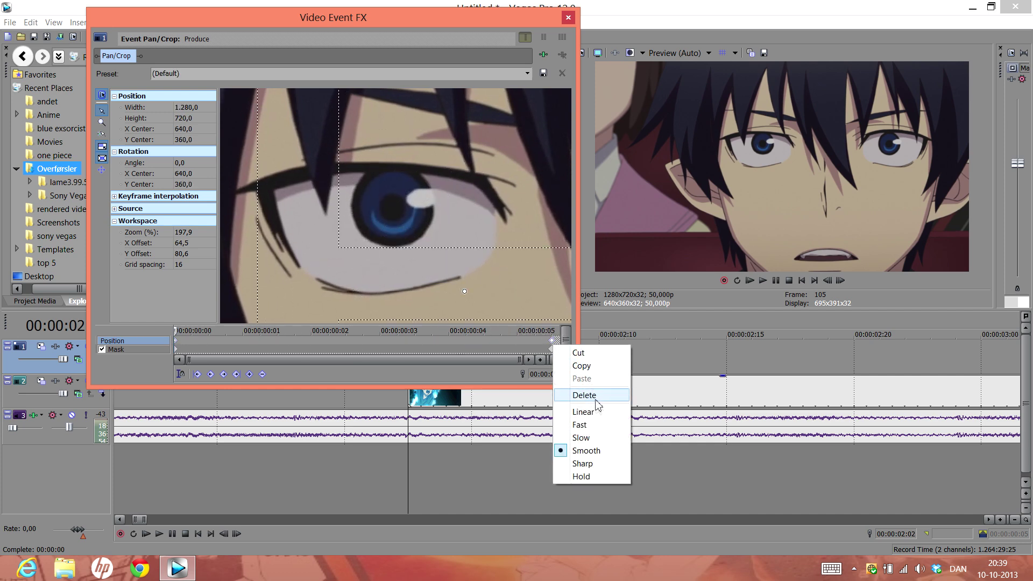
pyautogui.click(595, 424)
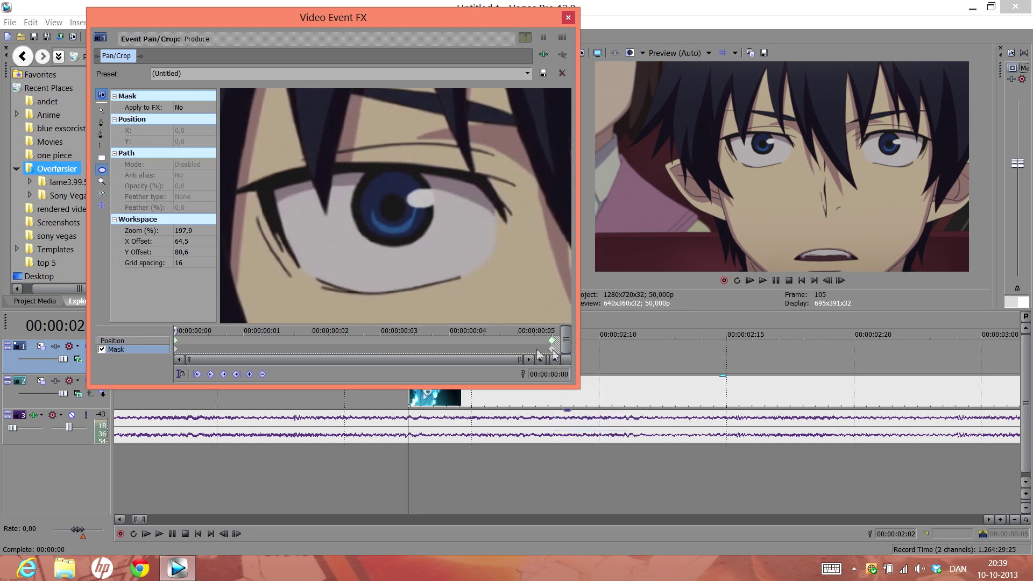
pyautogui.click(145, 349)
pyautogui.rightClick(181, 348)
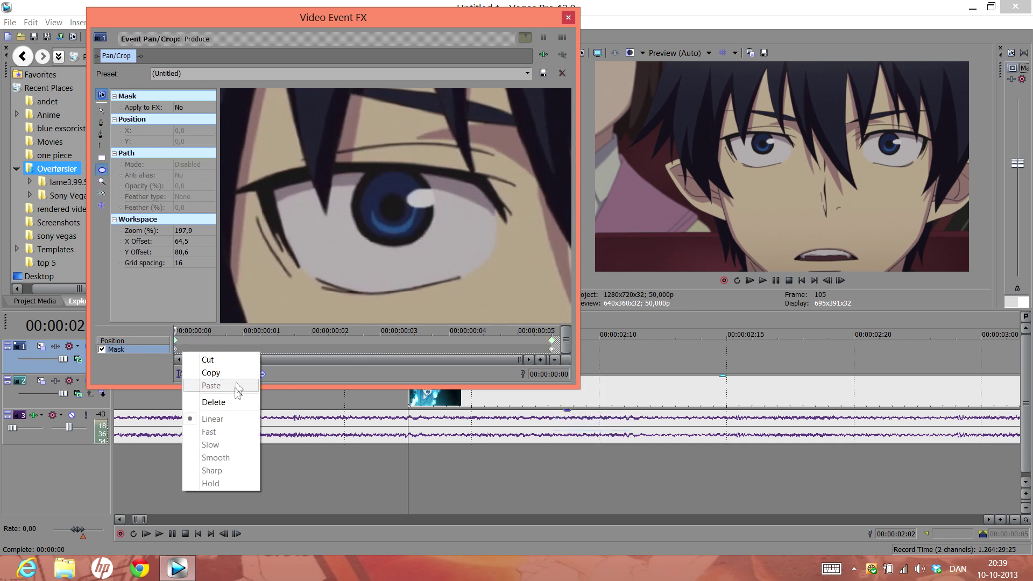
pyautogui.click(176, 349)
pyautogui.rightClick(177, 350)
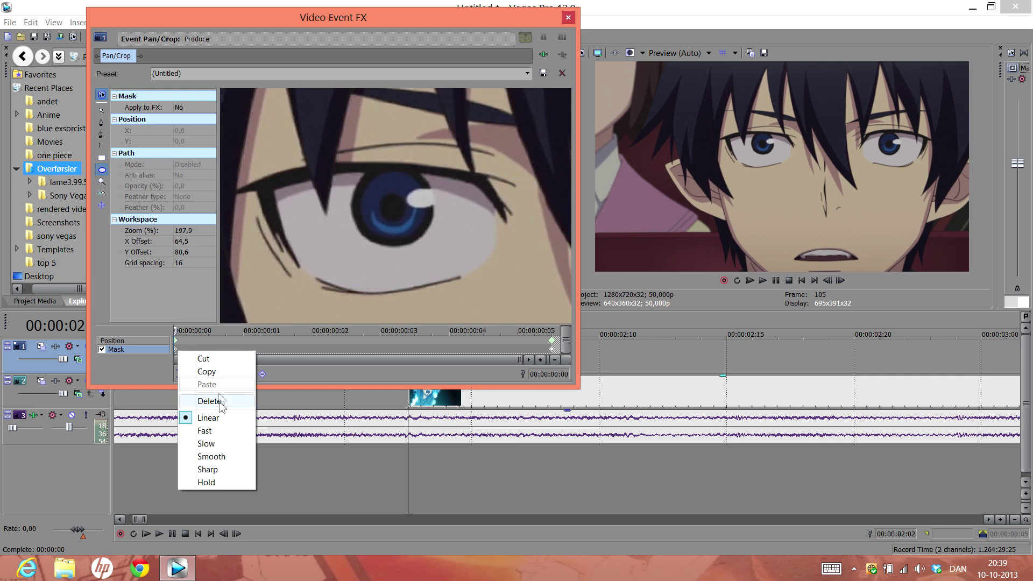
pyautogui.click(223, 429)
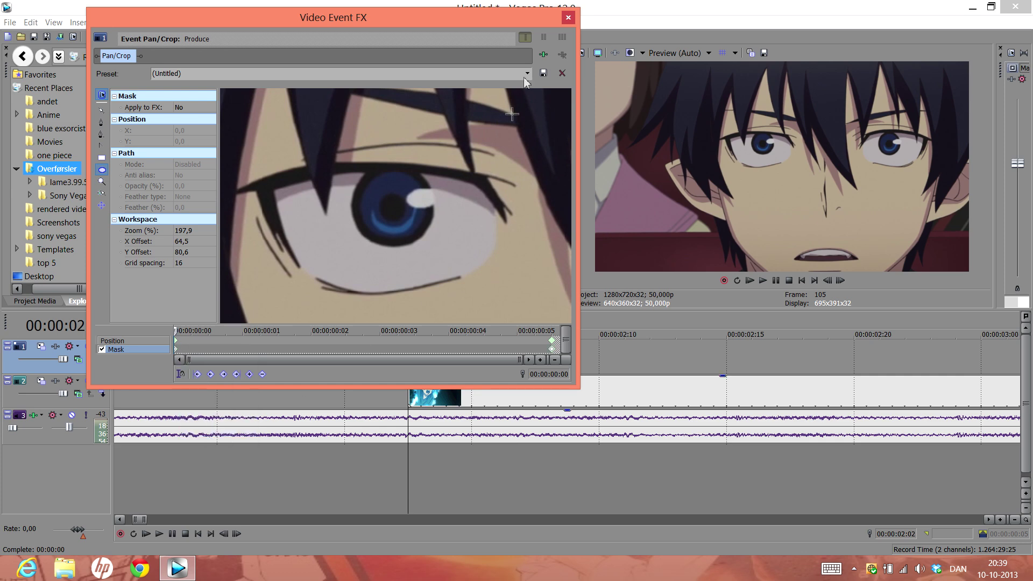
pyautogui.click(570, 18)
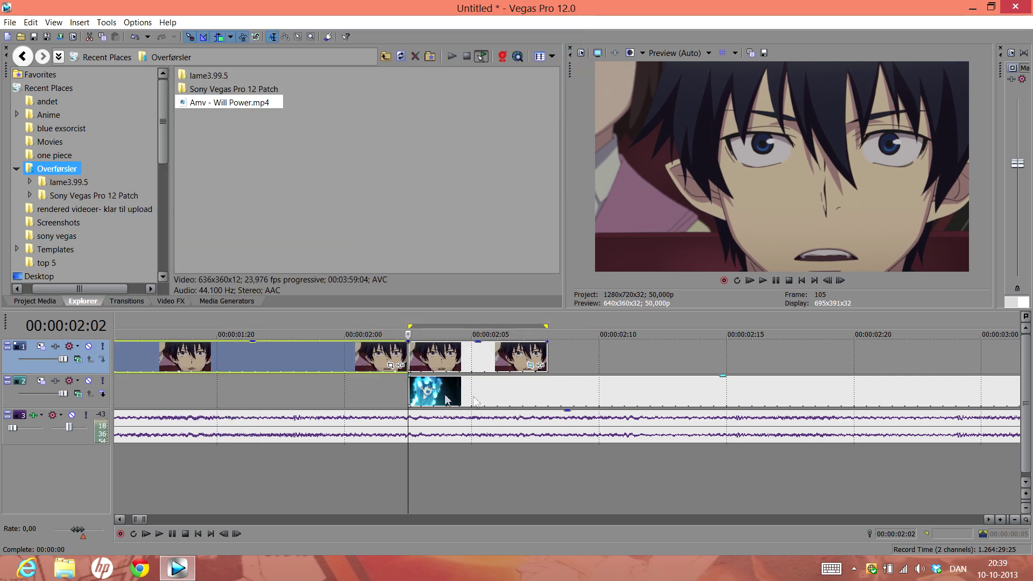
# Play back the eye zoom, stopping around 00:00:02:02
pyautogui.press('space')
pyautogui.press('space')
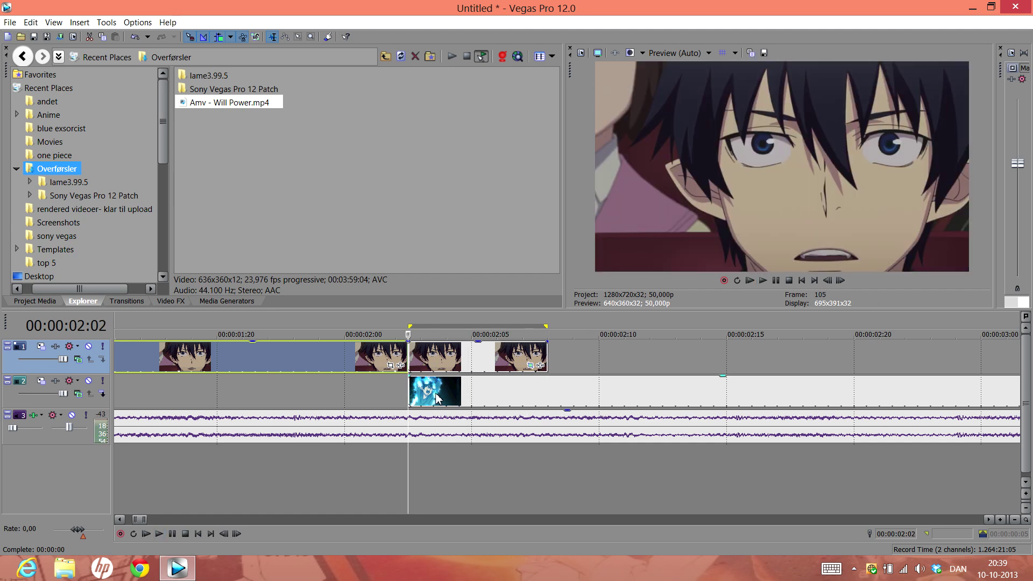
pyautogui.press('space')
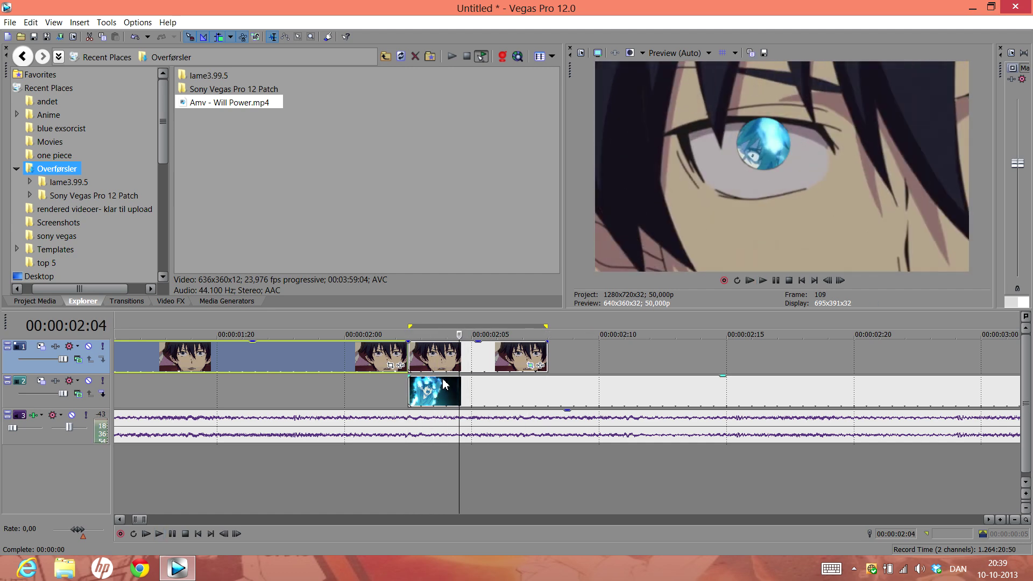
pyautogui.press('space')
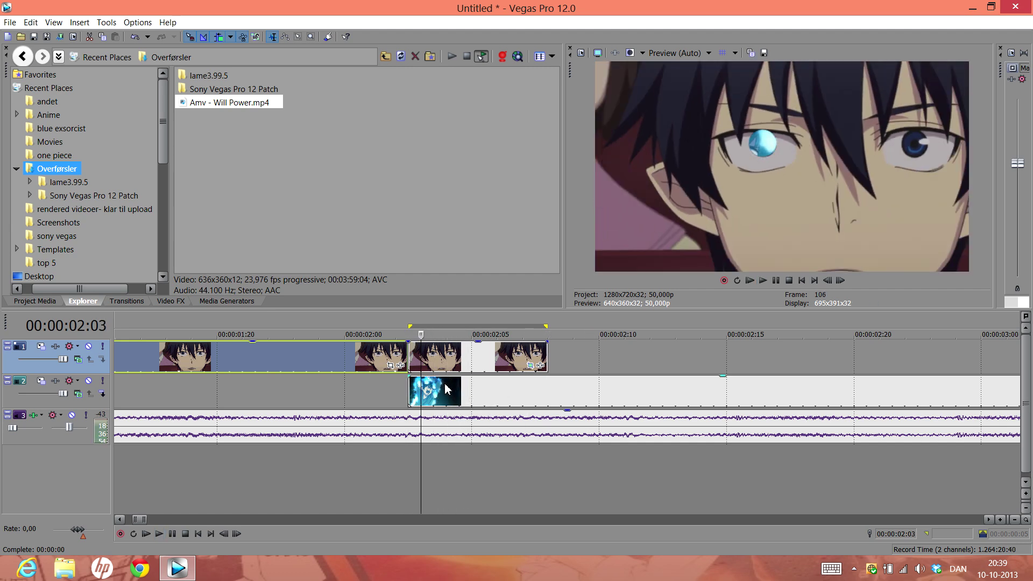
pyautogui.press('space')
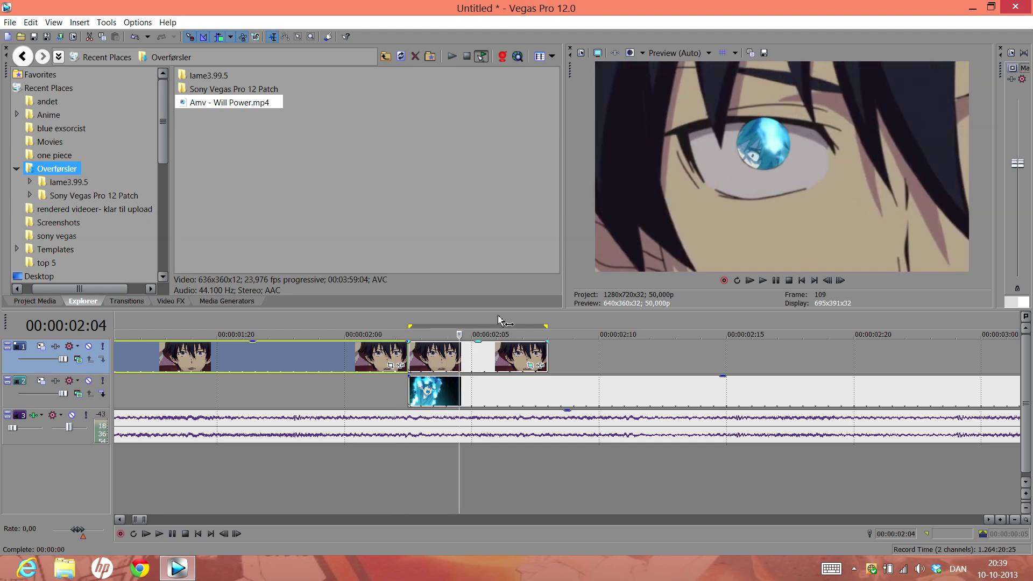
# Frame-step to 00:00:02:04–02:05 and reopen the clip's Pan/Crop settings
pyautogui.press('Return')
pyautogui.press('Left')
pyautogui.press('Left')
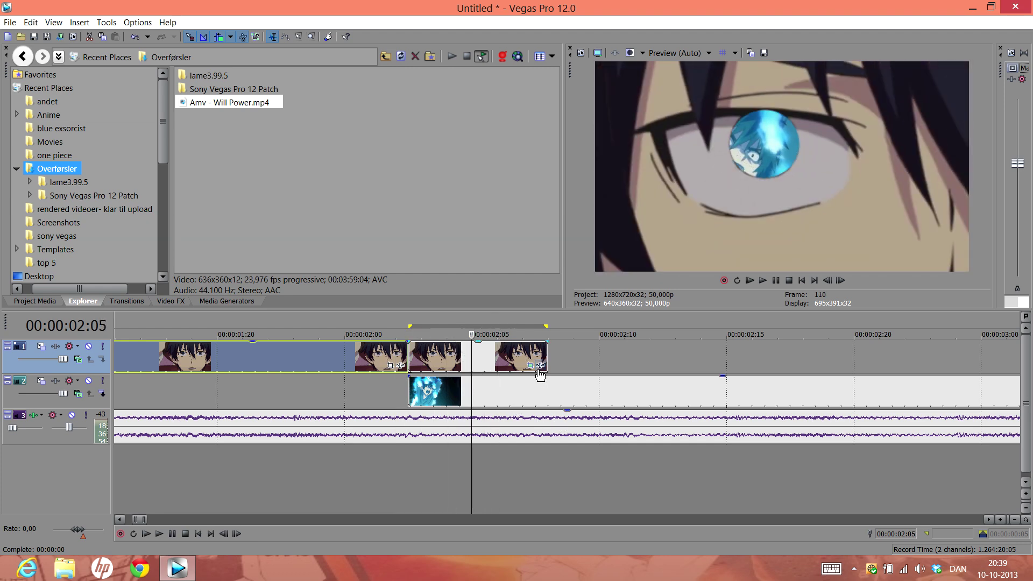
pyautogui.press('Left')
pyautogui.press('Right')
pyautogui.click(539, 367)
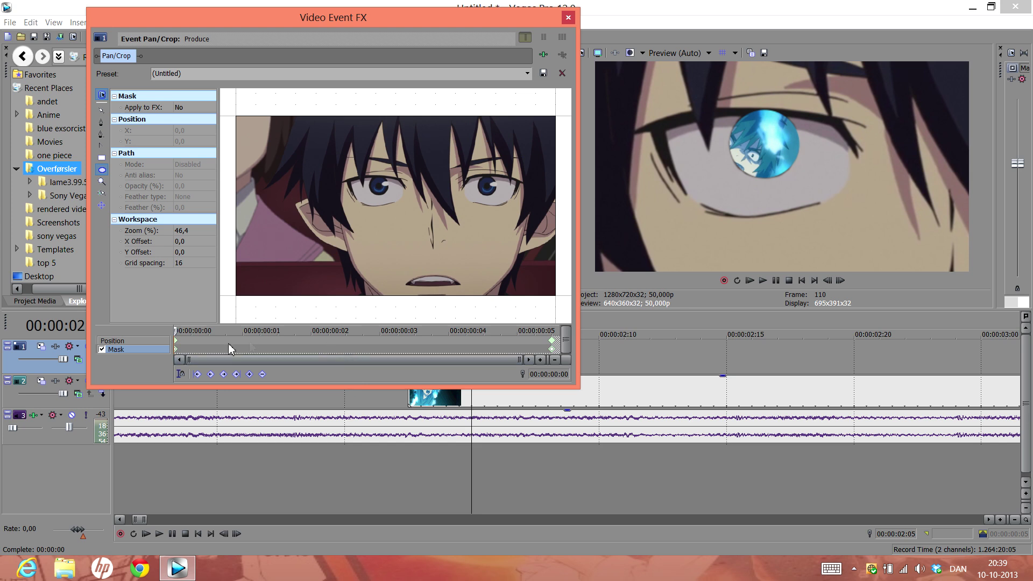
# Add a mask keyframe at 00:00:00:03 and draw an ellipse around the left eye
pyautogui.click(374, 353)
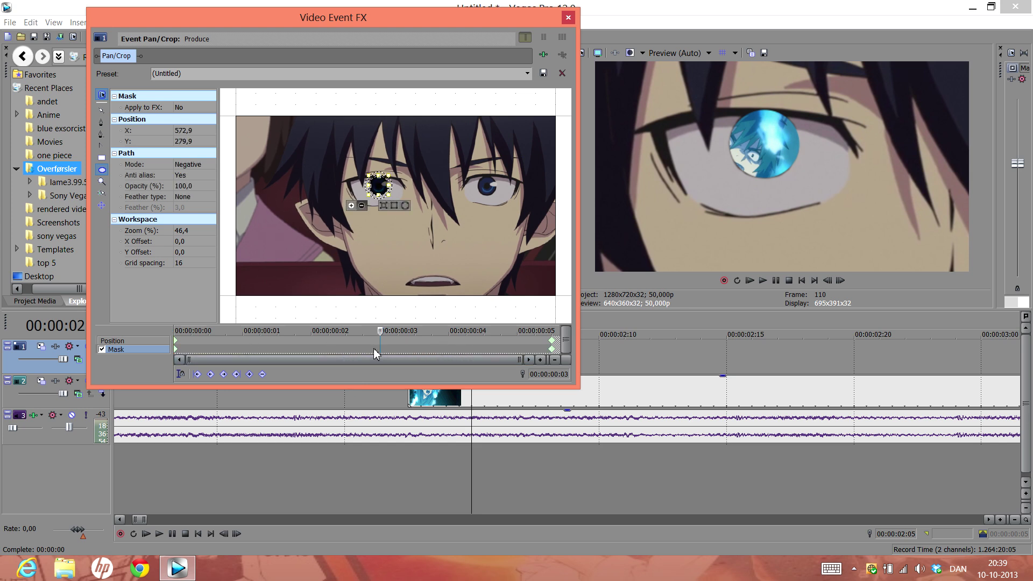
pyautogui.click(250, 375)
pyautogui.press('Delete')
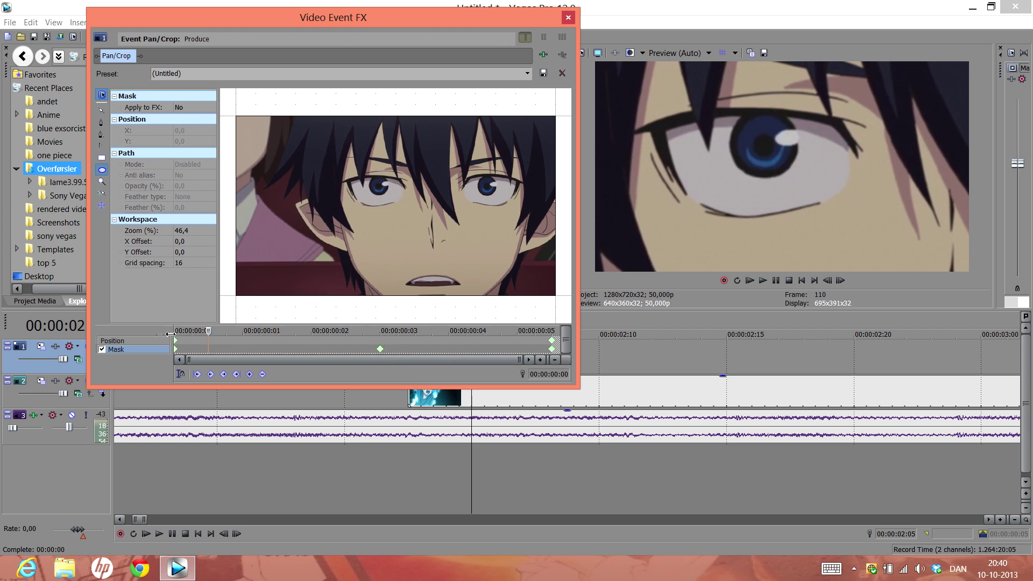
pyautogui.moveTo(369, 326)
pyautogui.mouseDown()
pyautogui.moveTo(211, 331)
pyautogui.moveTo(314, 339)
pyautogui.mouseUp()
pyautogui.moveTo(366, 173); pyautogui.dragTo(392, 198)
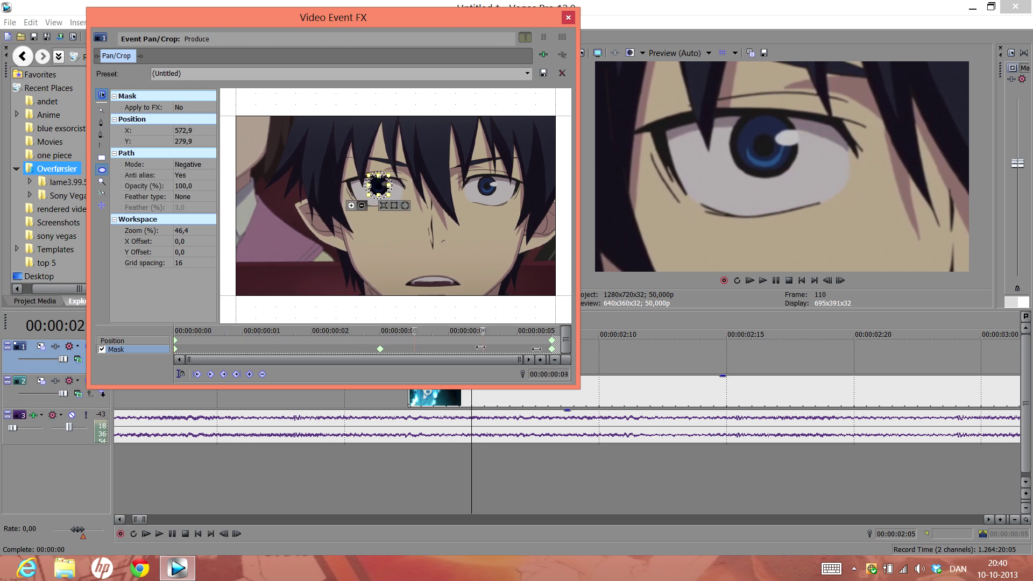
pyautogui.click(568, 17)
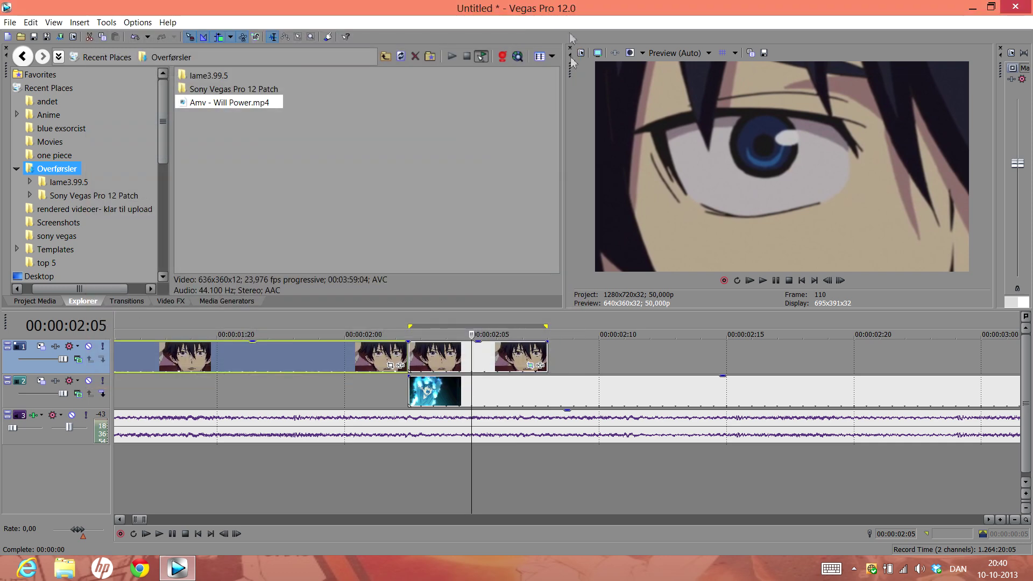
pyautogui.click(345, 392)
pyautogui.press('space')
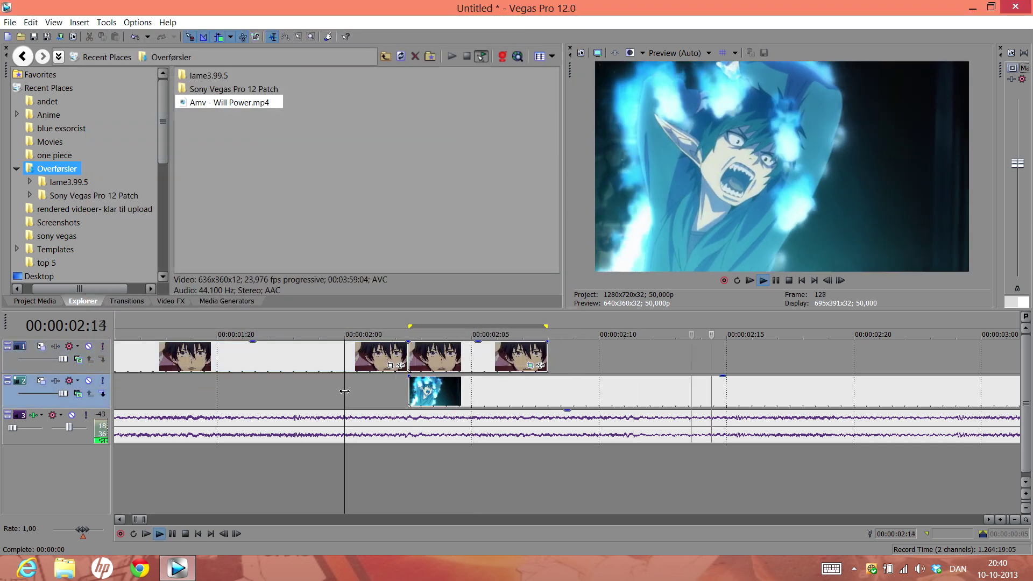
pyautogui.press('space')
pyautogui.moveTo(346, 391); pyautogui.dragTo(421, 396)
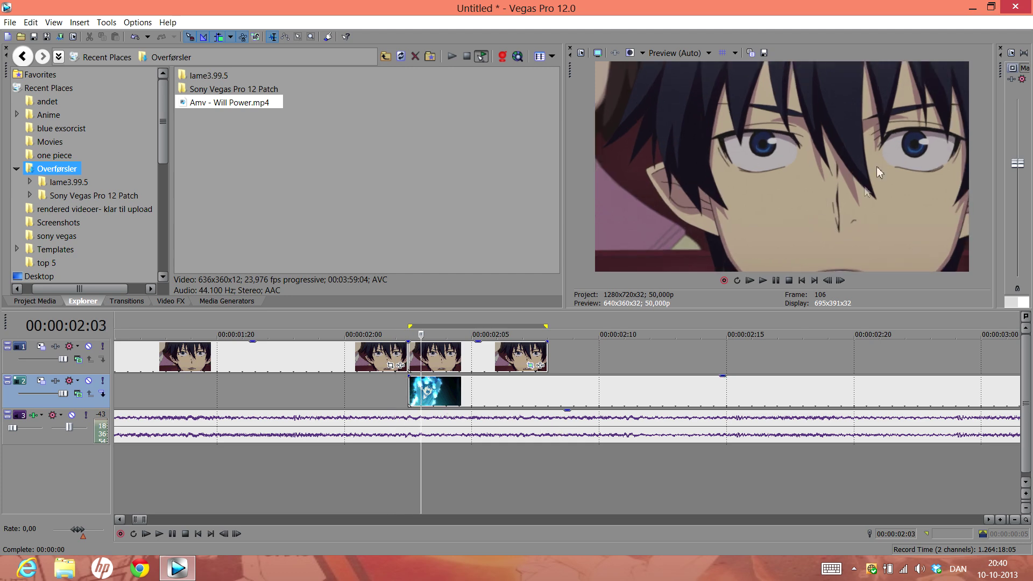
pyautogui.press('Right')
pyautogui.press('Right')
pyautogui.press('Right')
pyautogui.press('Right')
pyautogui.press('Right')
pyautogui.press('Right')
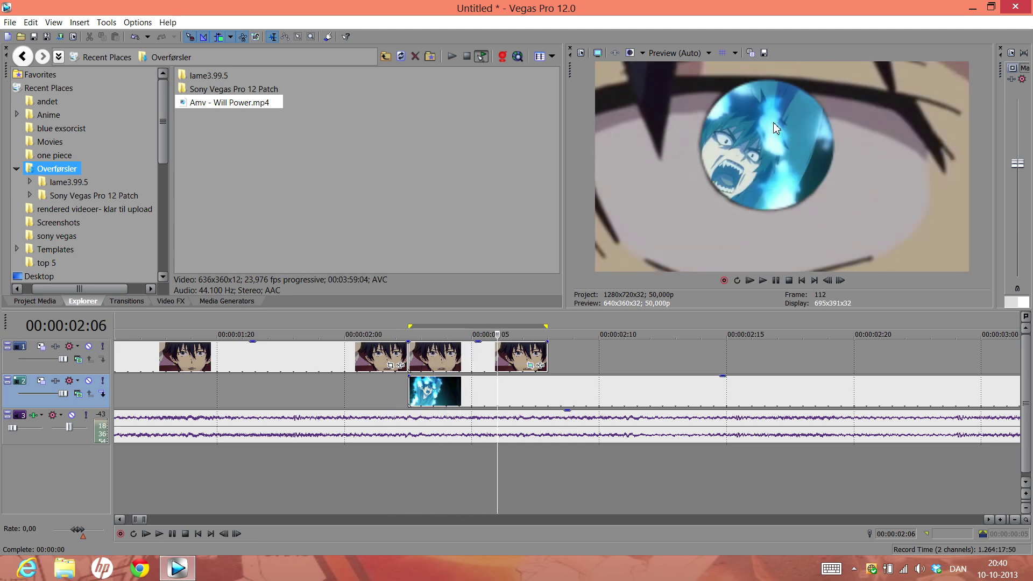
pyautogui.press('Left')
pyautogui.press('Right')
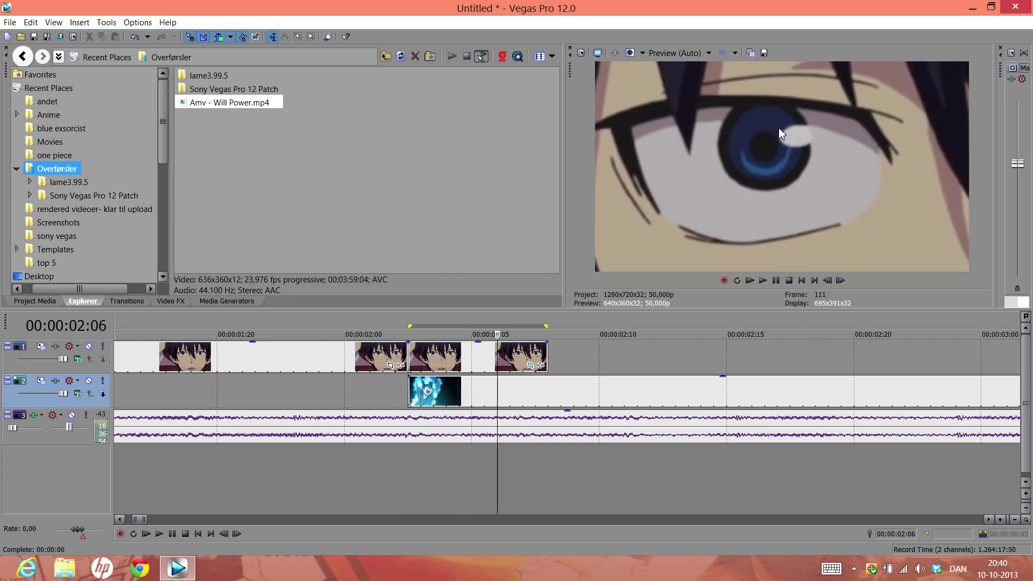
pyautogui.press('Left')
pyautogui.press('Right')
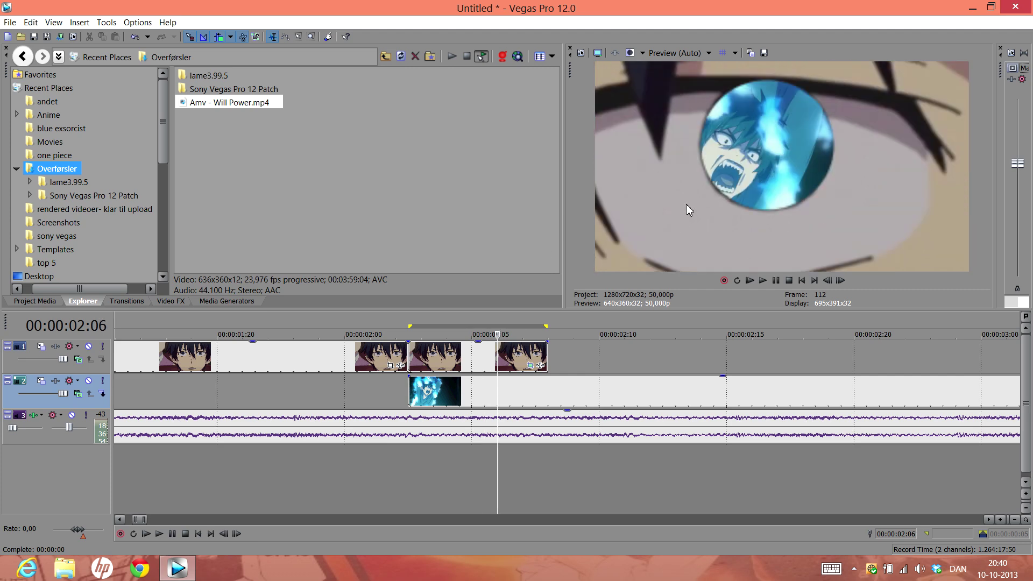
pyautogui.press('Left')
pyautogui.press('Left')
pyautogui.press('Left')
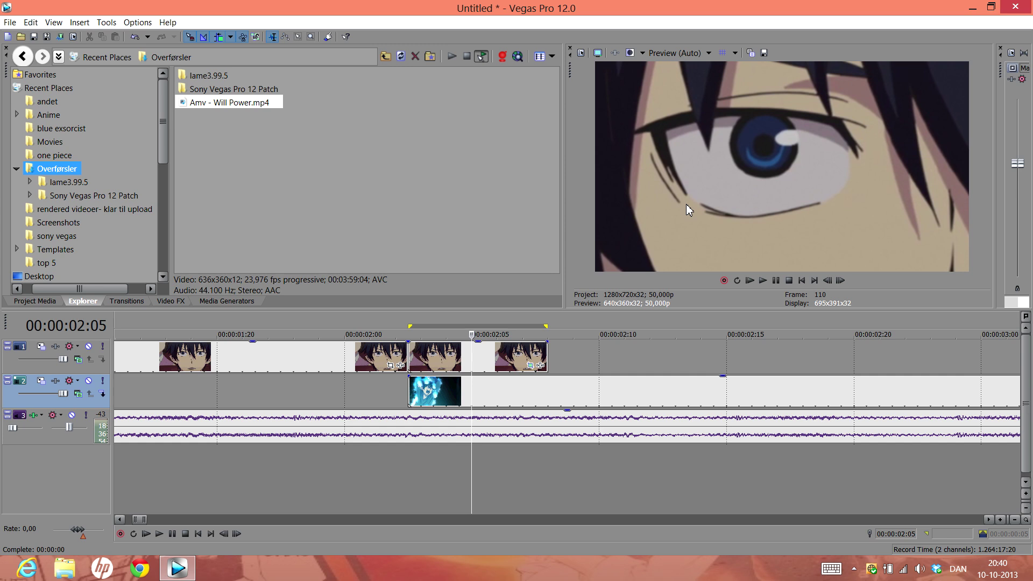
pyautogui.press('Left')
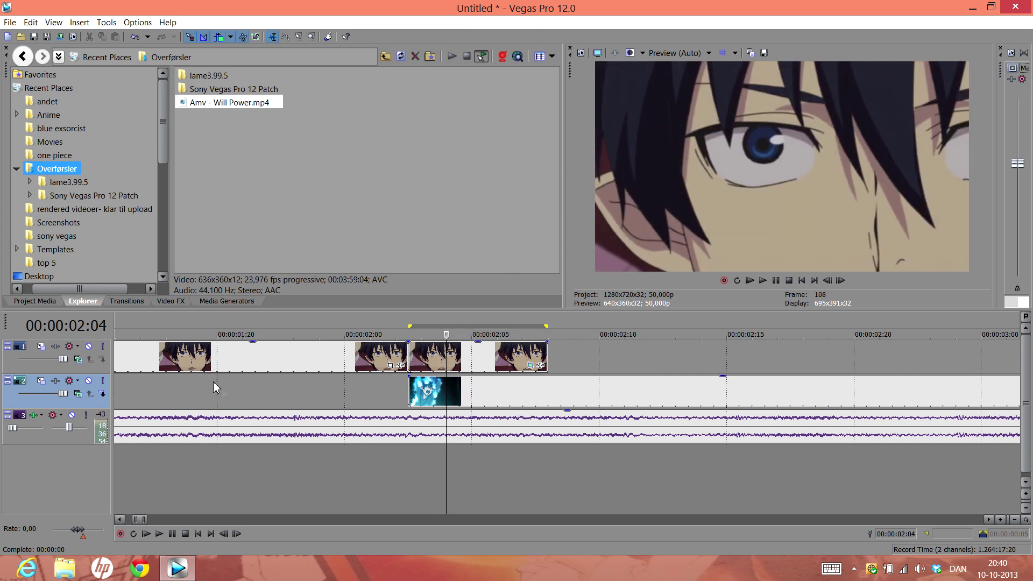
pyautogui.click(204, 384)
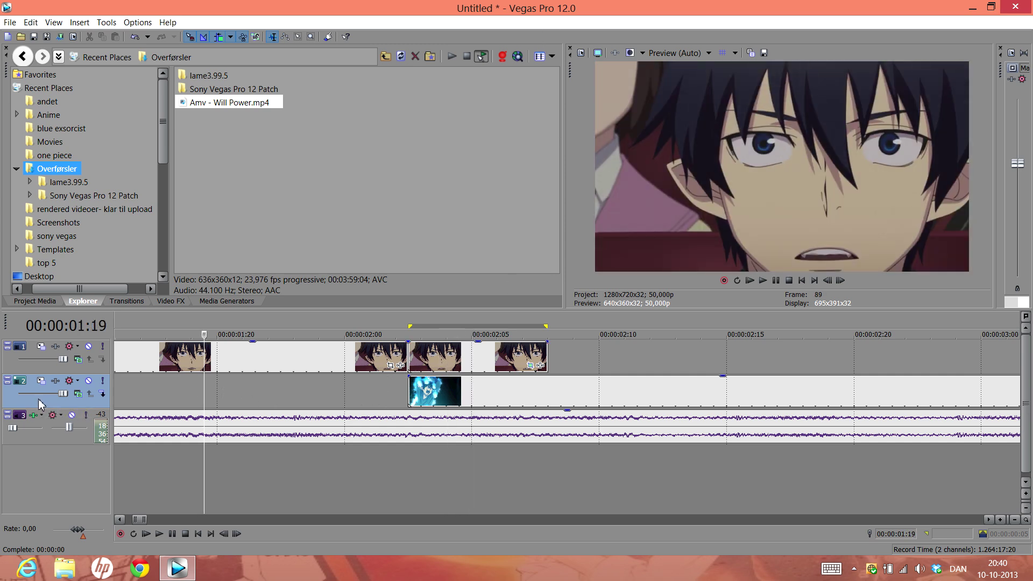
pyautogui.press('space')
pyautogui.press('space')
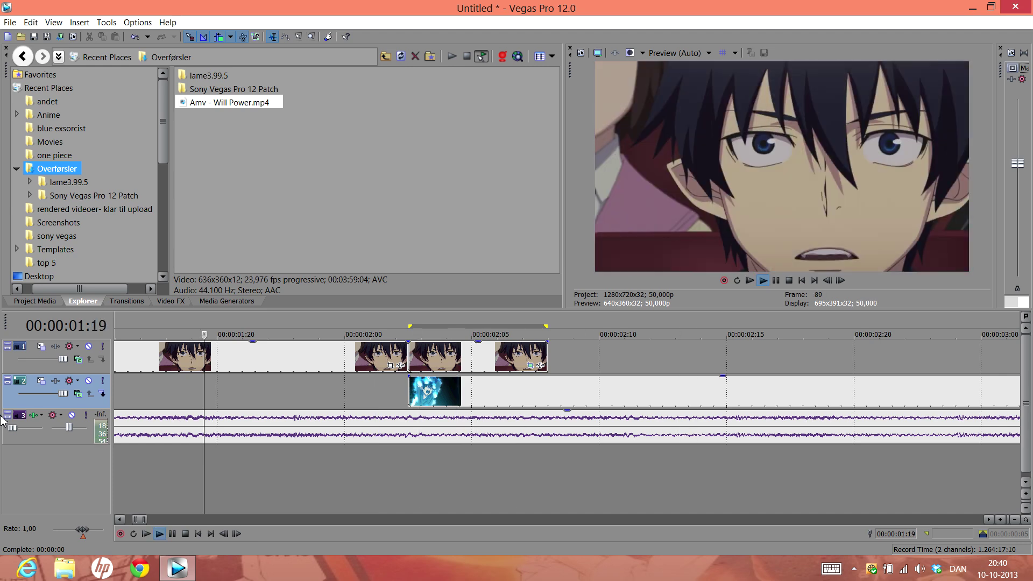
pyautogui.press('space')
pyautogui.press('space')
pyautogui.scroll(-5, 319, 414)
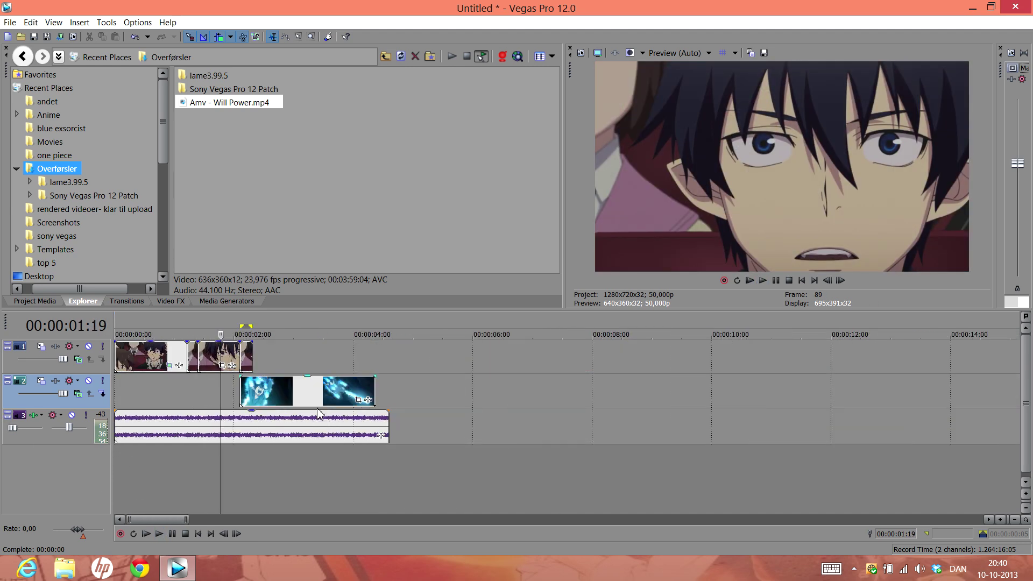
pyautogui.moveTo(321, 415)
pyautogui.press('Home')
pyautogui.press('space')
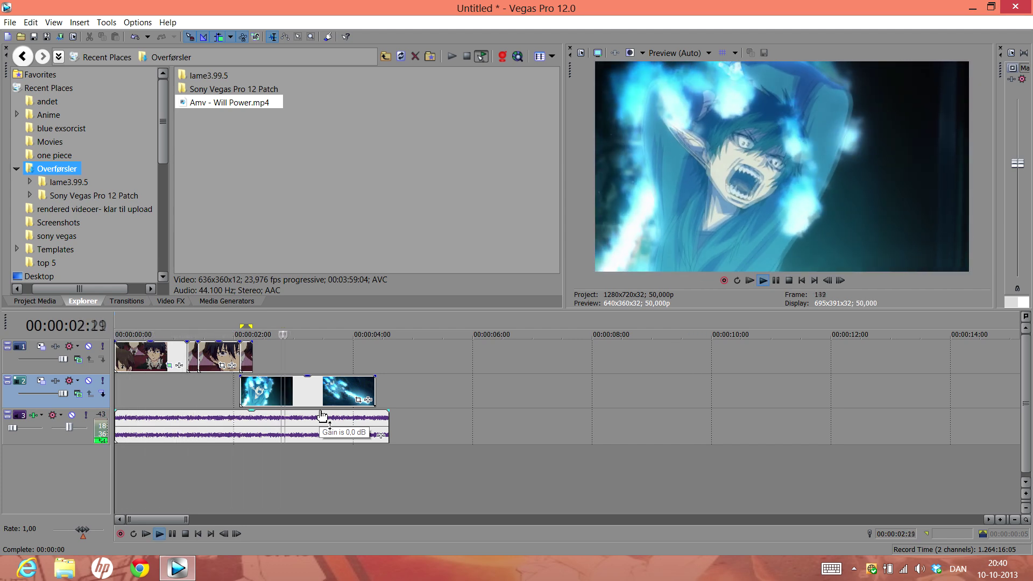
pyautogui.press('space')
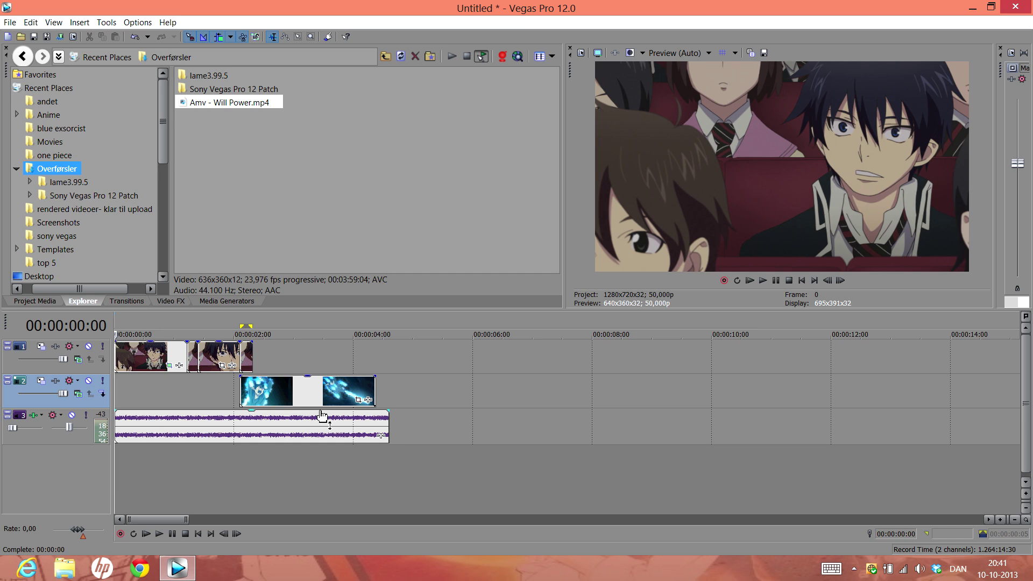
pyautogui.click(208, 429)
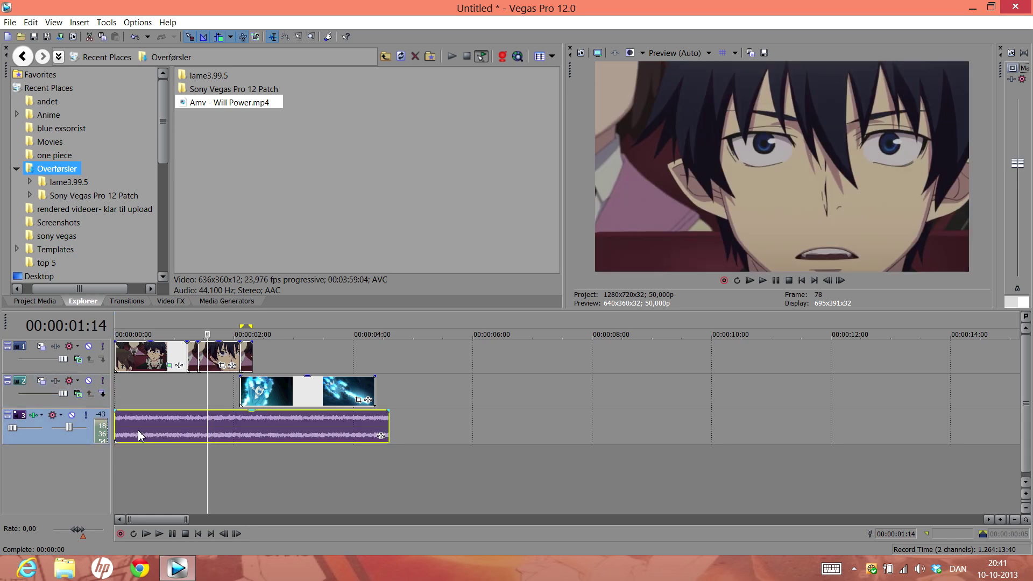
pyautogui.hotkey('ctrl', 'Home')
pyautogui.press('space')
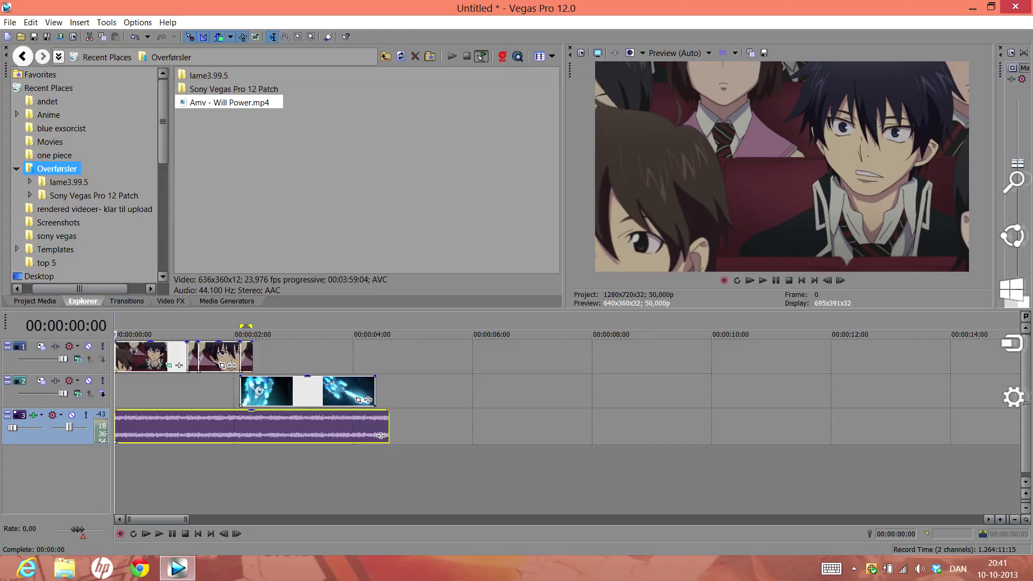
pyautogui.click(1032, 578)
# Drag-select desktop shortcuts, including the League of Legends icon
pyautogui.moveTo(568, 115)
pyautogui.mouseDown()
pyautogui.moveTo(143, 569)
pyautogui.moveTo(234, 482)
pyautogui.mouseUp()
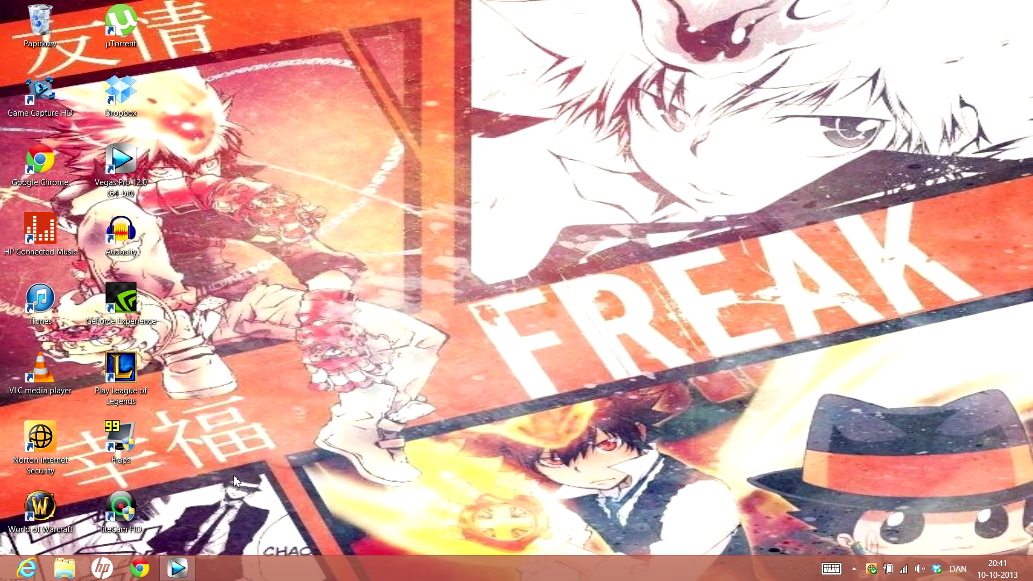
pyautogui.moveTo(280, 412); pyautogui.dragTo(99, 370)
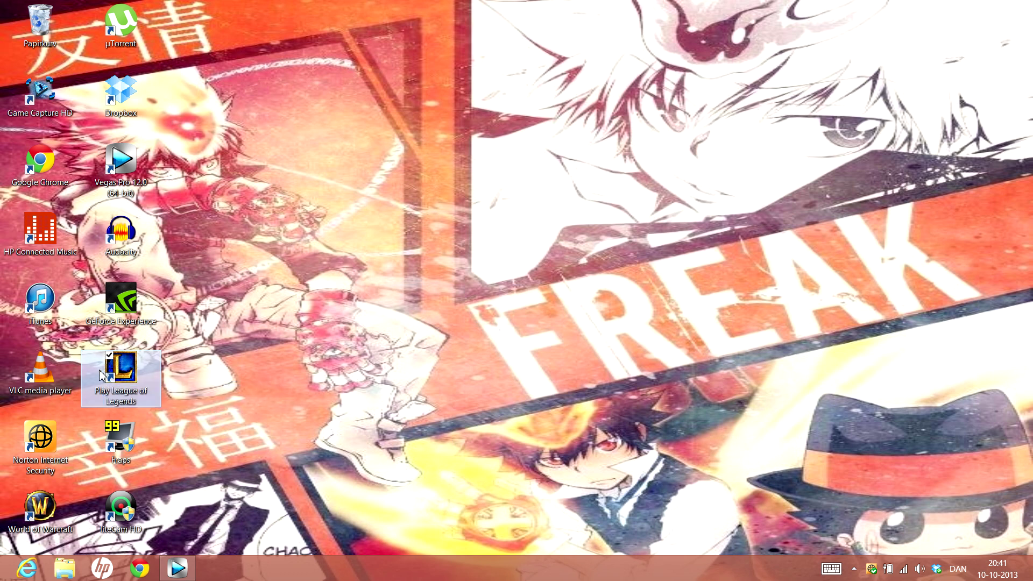